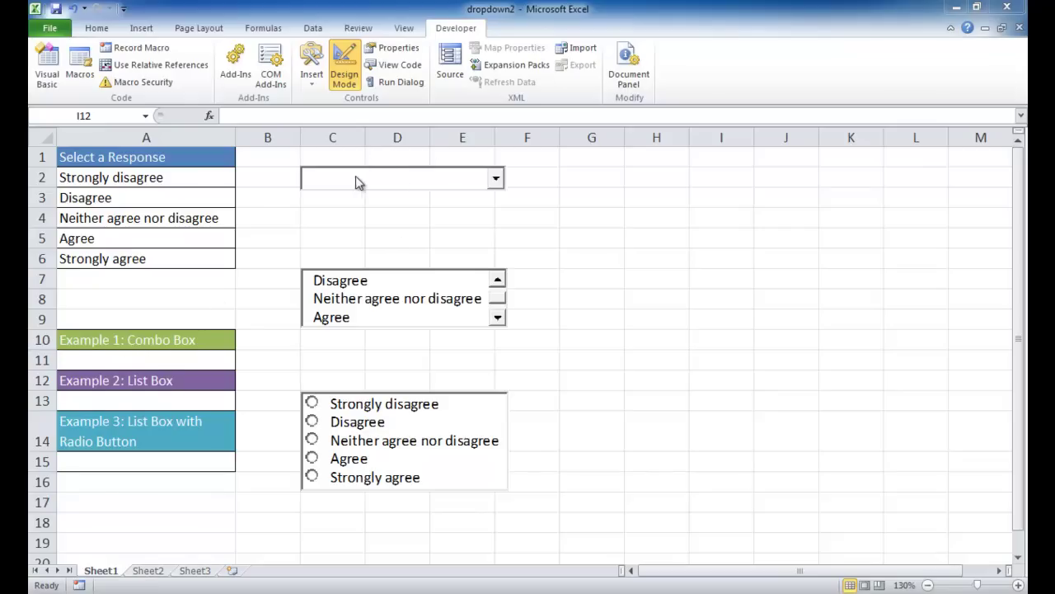
# - Leave Design Mode and pick 'Neither agree nor disagree' in the Sheet1 combo box, updating A11
pyautogui.click(498, 178)
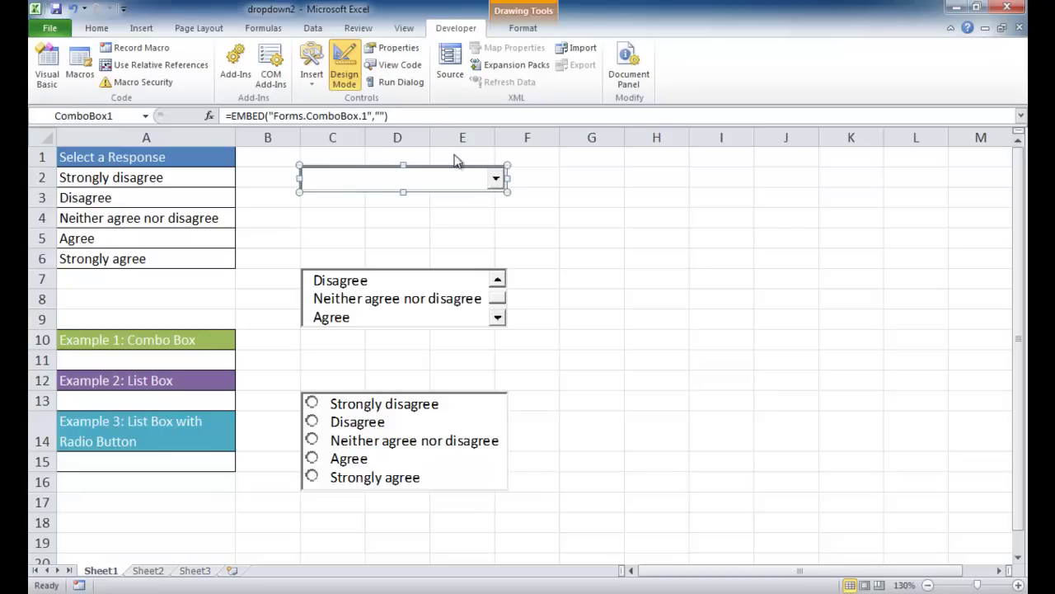
pyautogui.click(344, 70)
pyautogui.click(497, 179)
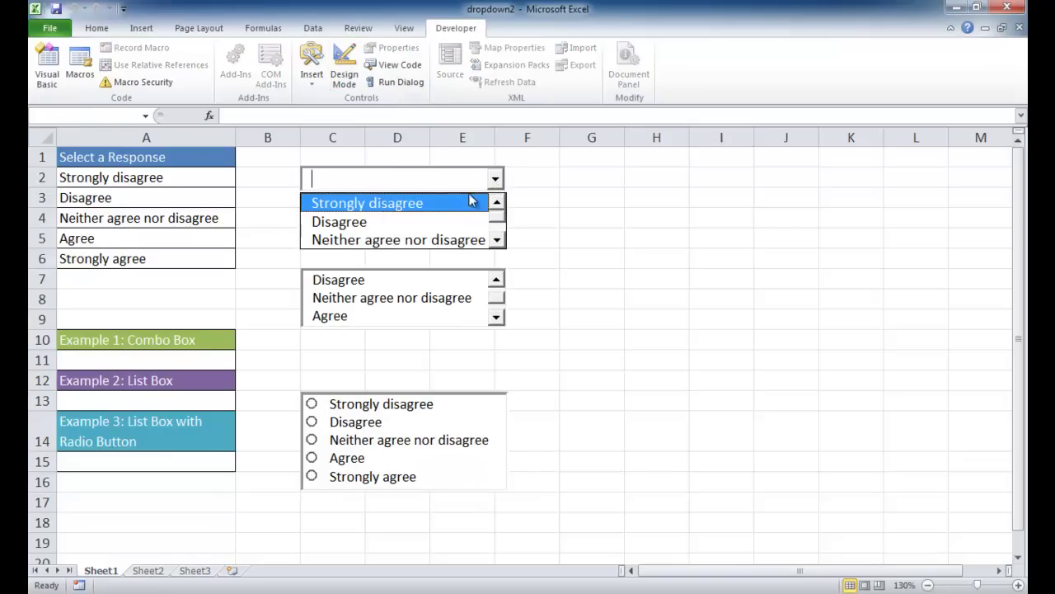
pyautogui.click(499, 229)
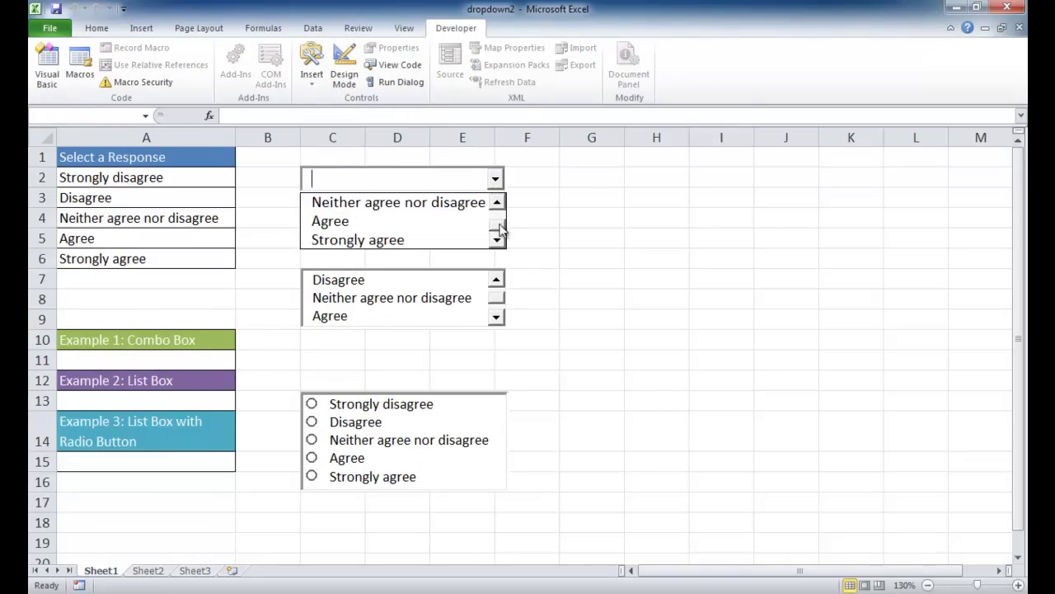
pyautogui.click(432, 176)
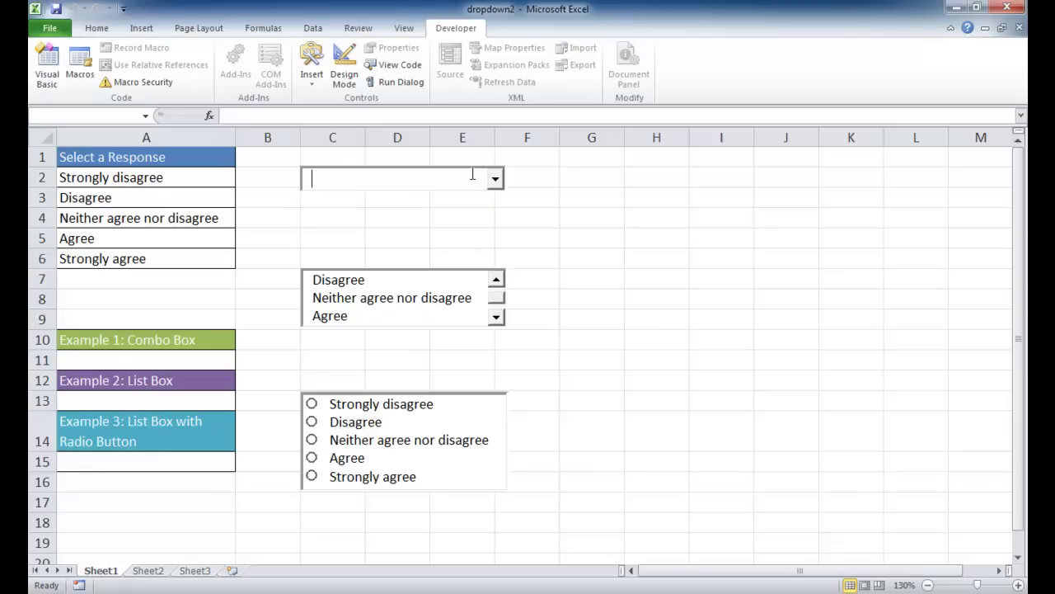
pyautogui.write('Disagree')
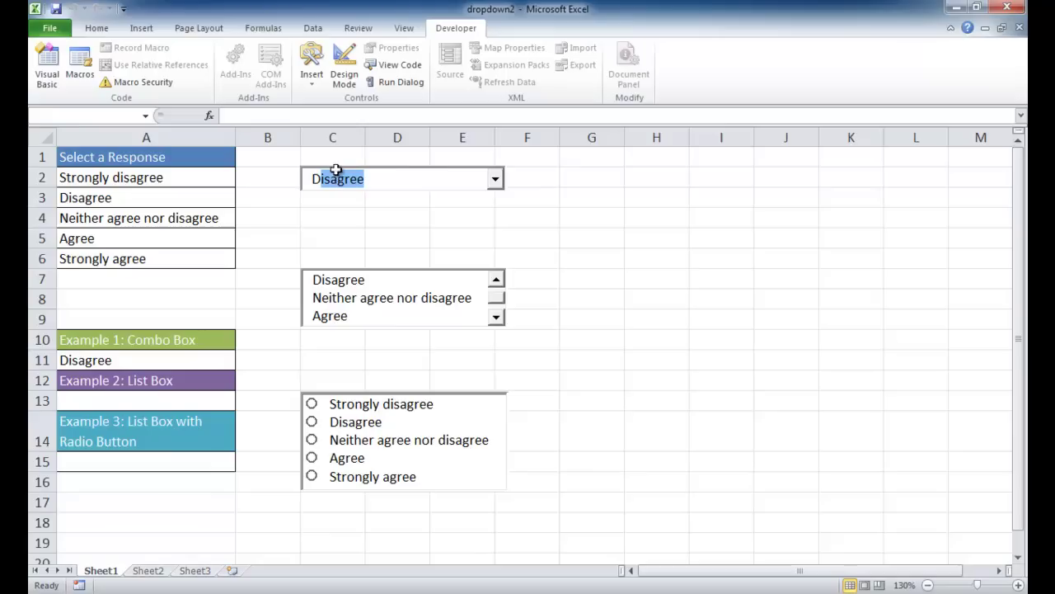
pyautogui.click(496, 179)
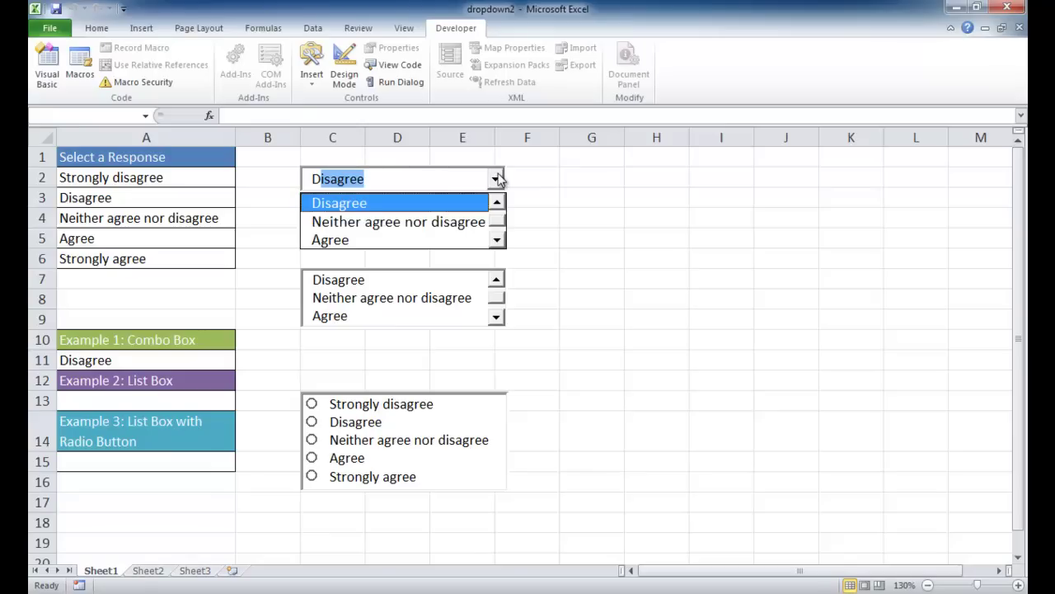
pyautogui.click(462, 224)
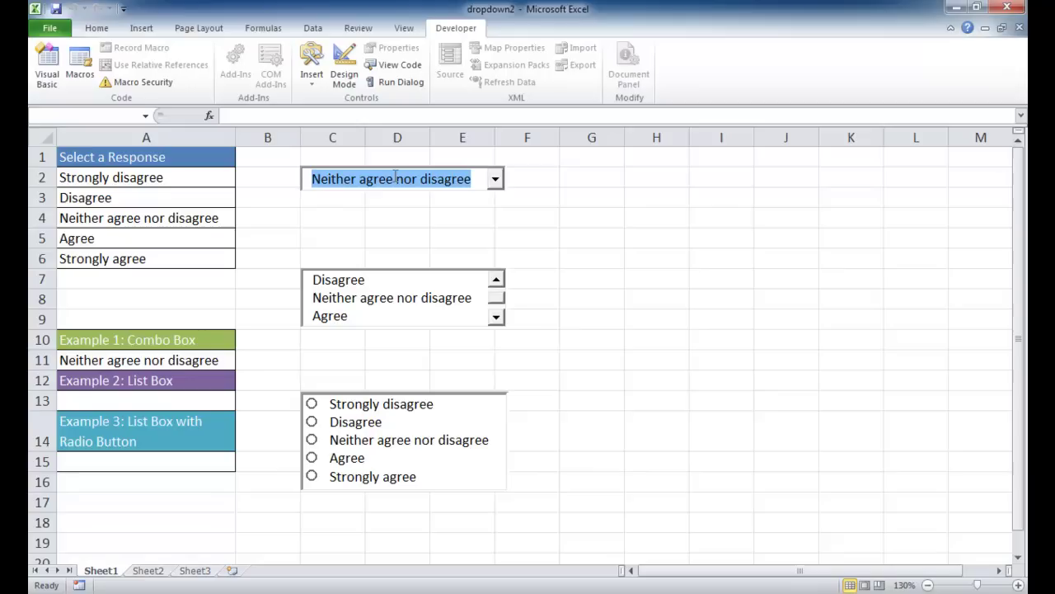
# - Choose Agree in the scrolling list box, then Disagree and finally Agree in the radio-button list
pyautogui.moveTo(500, 299); pyautogui.dragTo(500, 290)
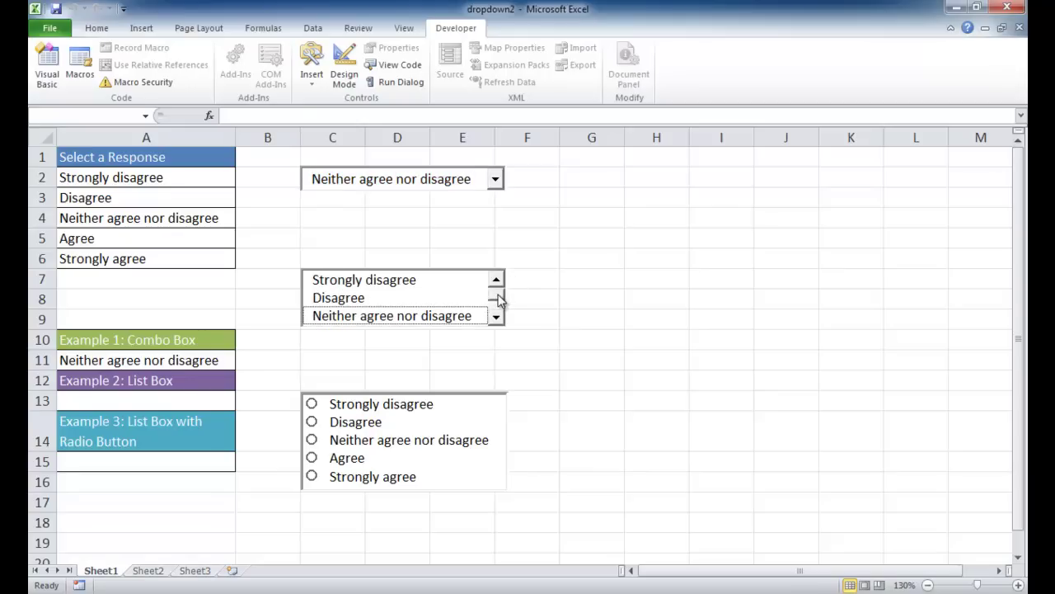
pyautogui.click(497, 317)
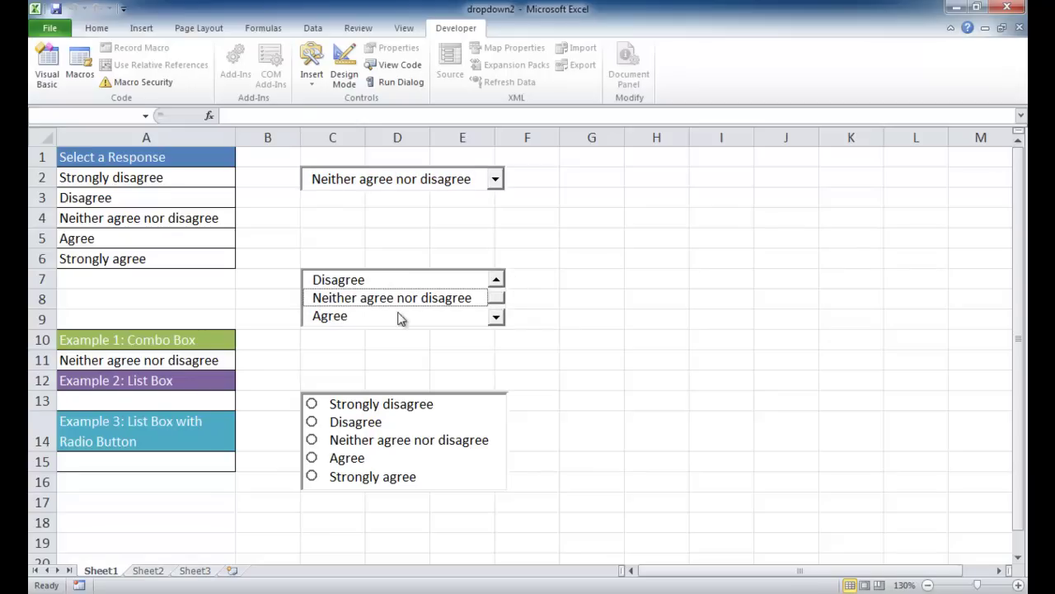
pyautogui.click(343, 321)
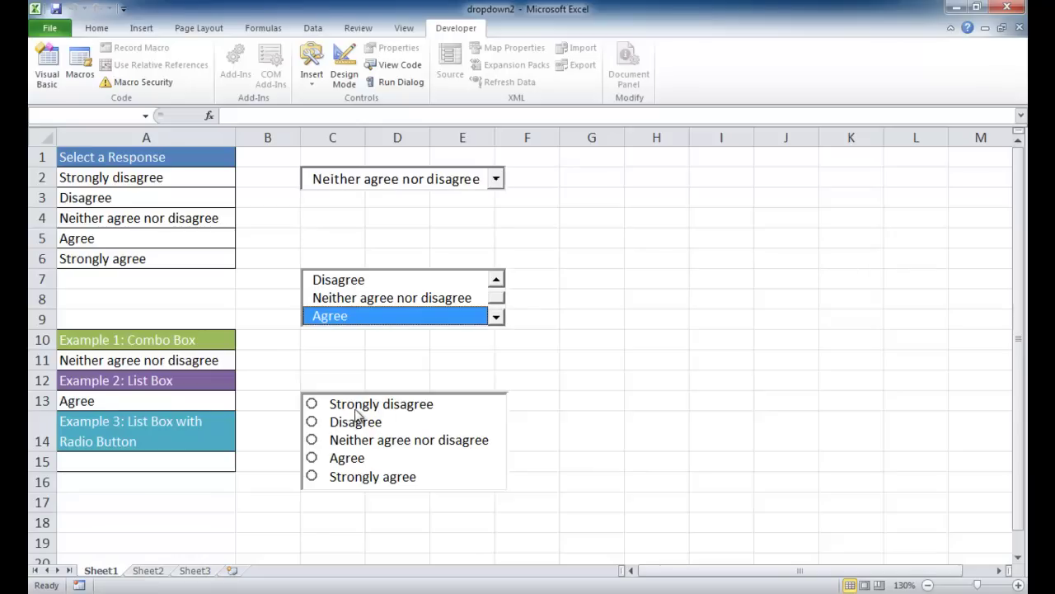
pyautogui.click(312, 422)
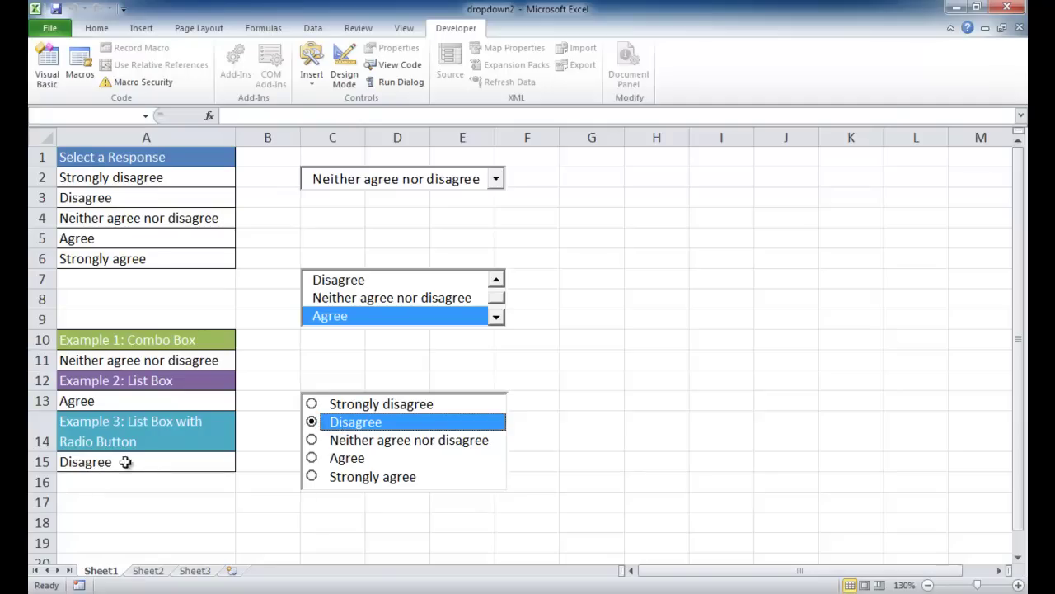
pyautogui.click(313, 459)
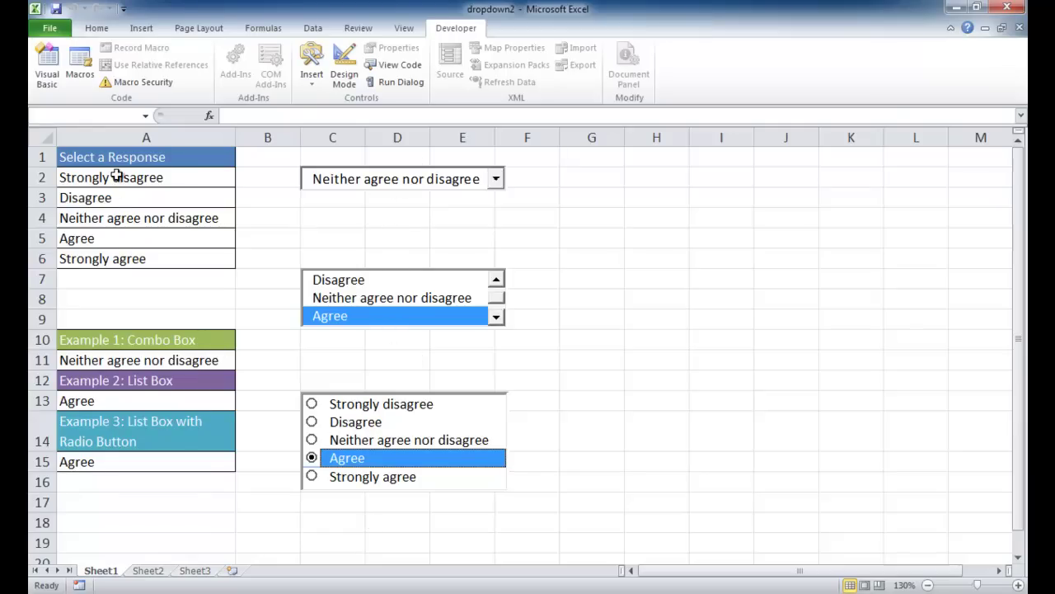
# - Copy the response list A1:A6 to Sheet2 cell A1 and autofit column A
pyautogui.moveTo(120, 158); pyautogui.dragTo(119, 259)
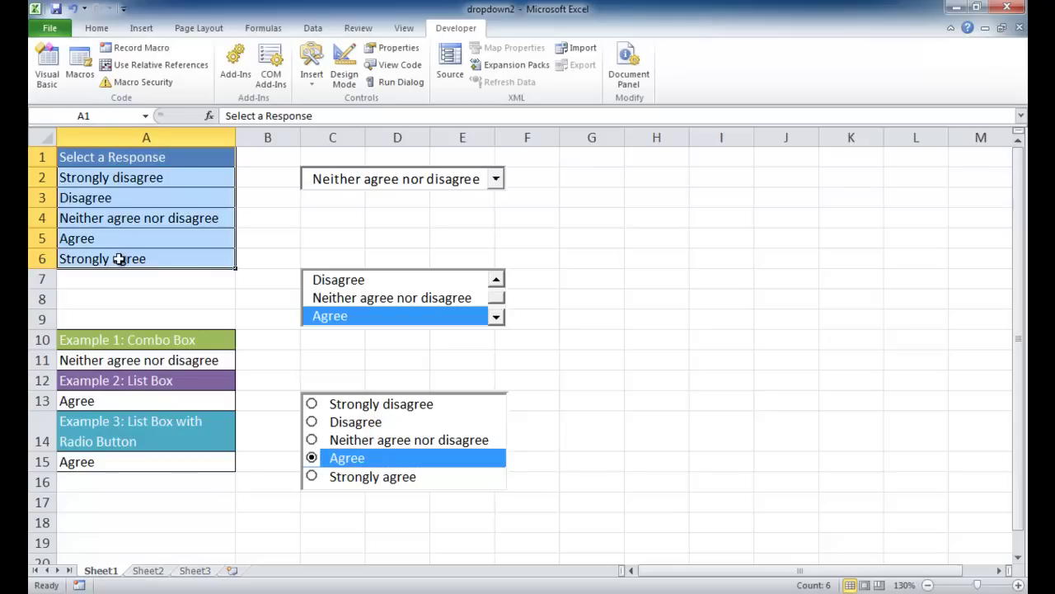
pyautogui.hotkey('ctrl', 'c')
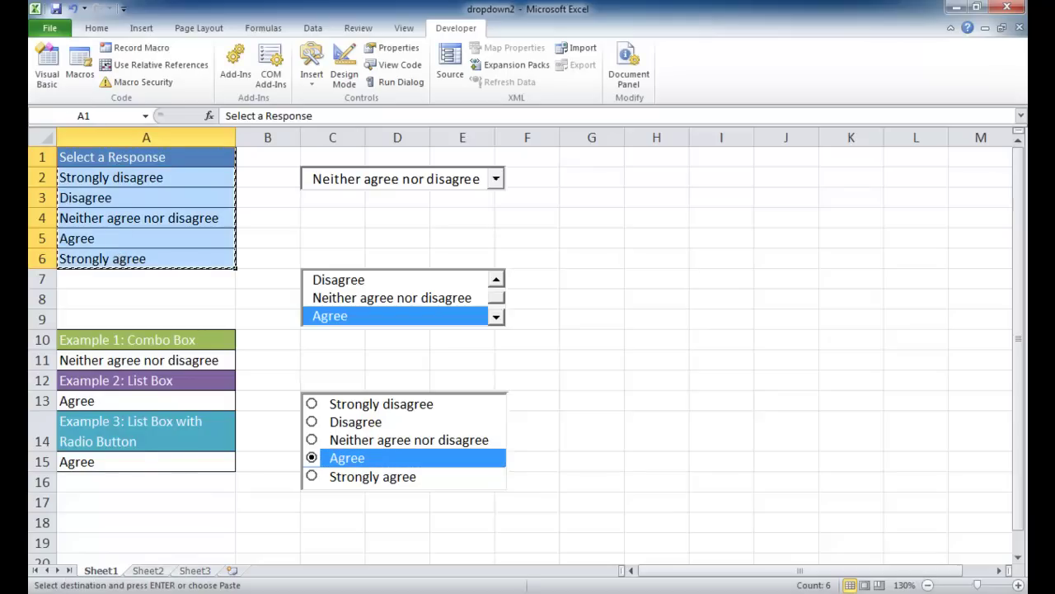
pyautogui.click(149, 569)
pyautogui.click(108, 157)
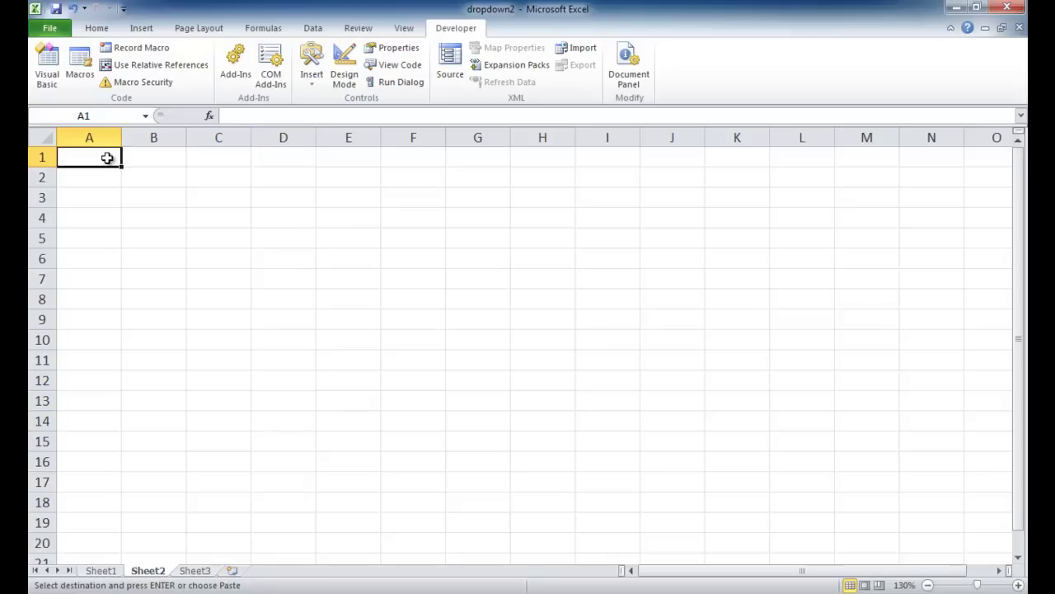
pyautogui.hotkey('ctrl', 'v')
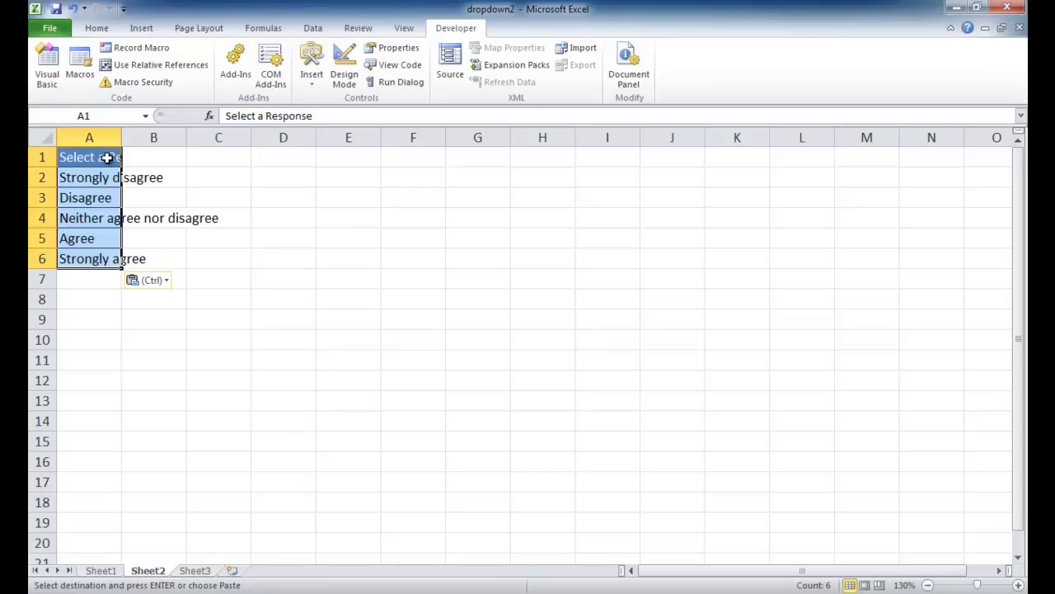
pyautogui.moveTo(120, 136); pyautogui.dragTo(120, 136)
pyautogui.doubleClick(121, 137)
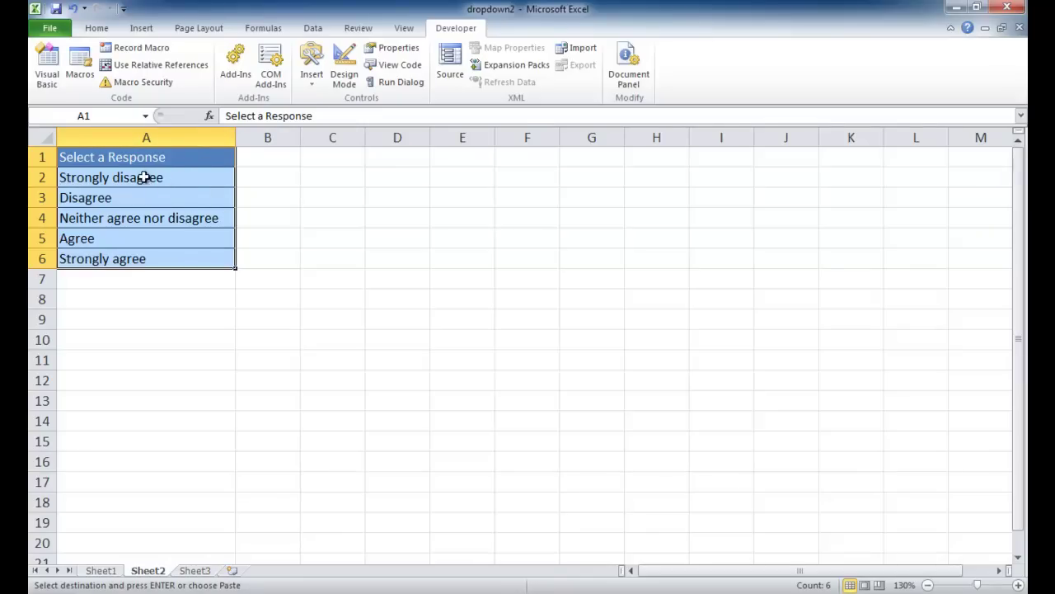
# - Name the range A2:A6 'responses' through the Name Box
pyautogui.click(173, 179)
pyautogui.moveTo(173, 179); pyautogui.dragTo(174, 257)
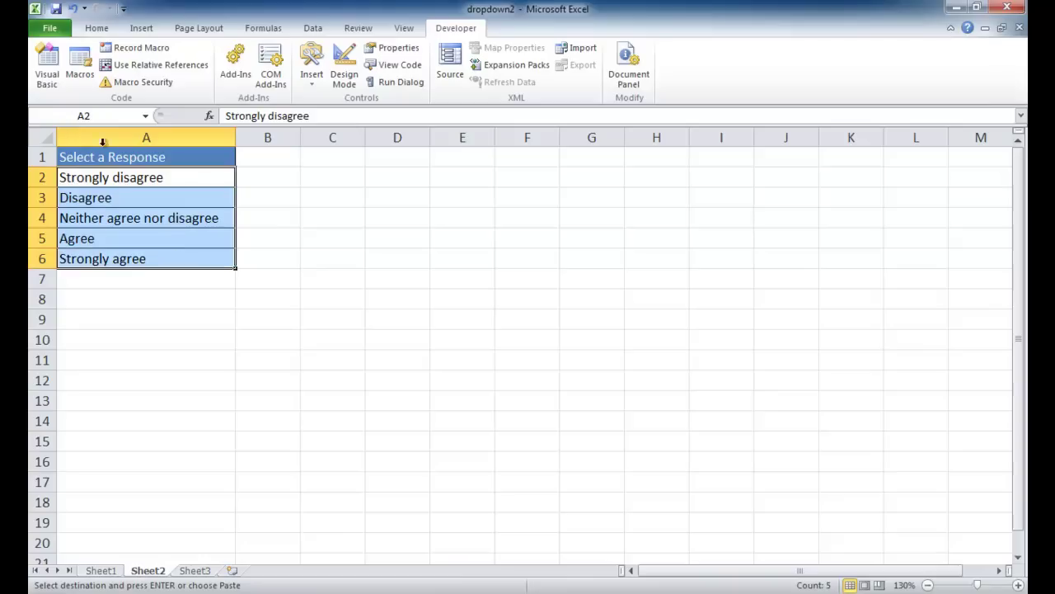
pyautogui.click(102, 117)
pyautogui.write('responses')
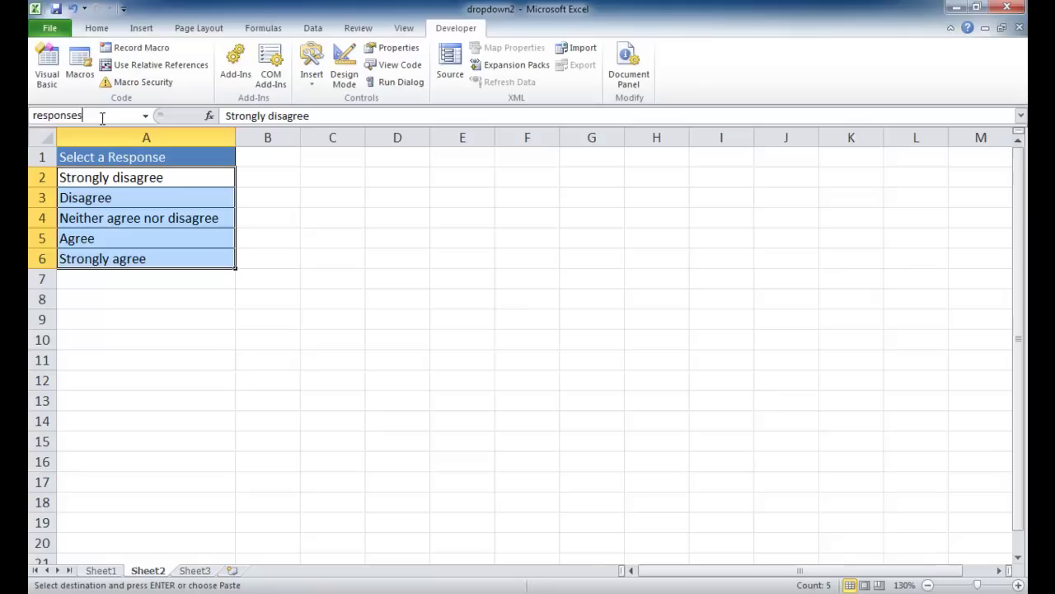
pyautogui.press('Return')
pyautogui.click(223, 313)
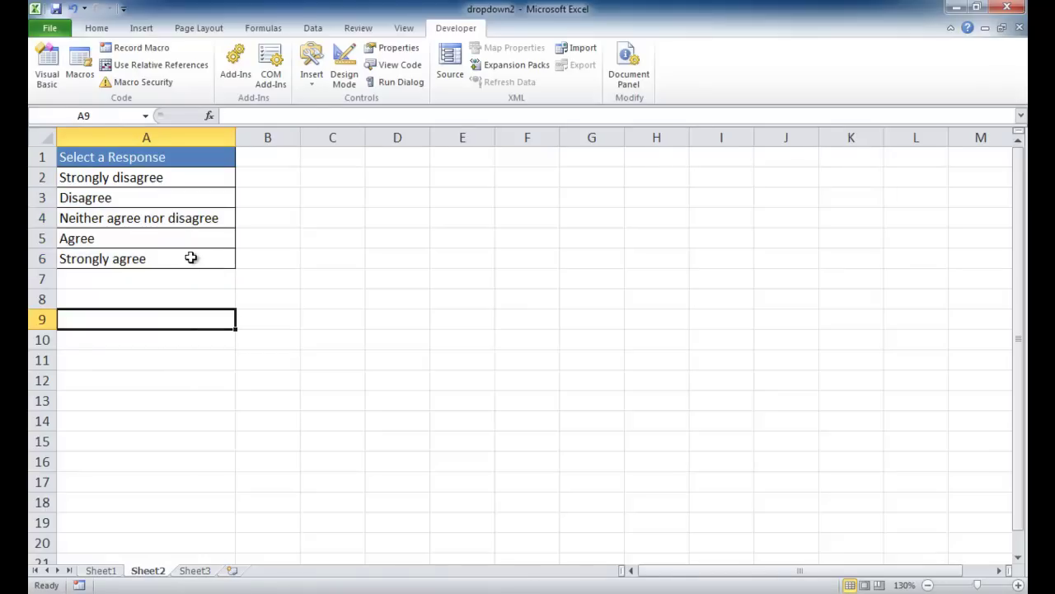
pyautogui.moveTo(191, 258); pyautogui.dragTo(176, 182)
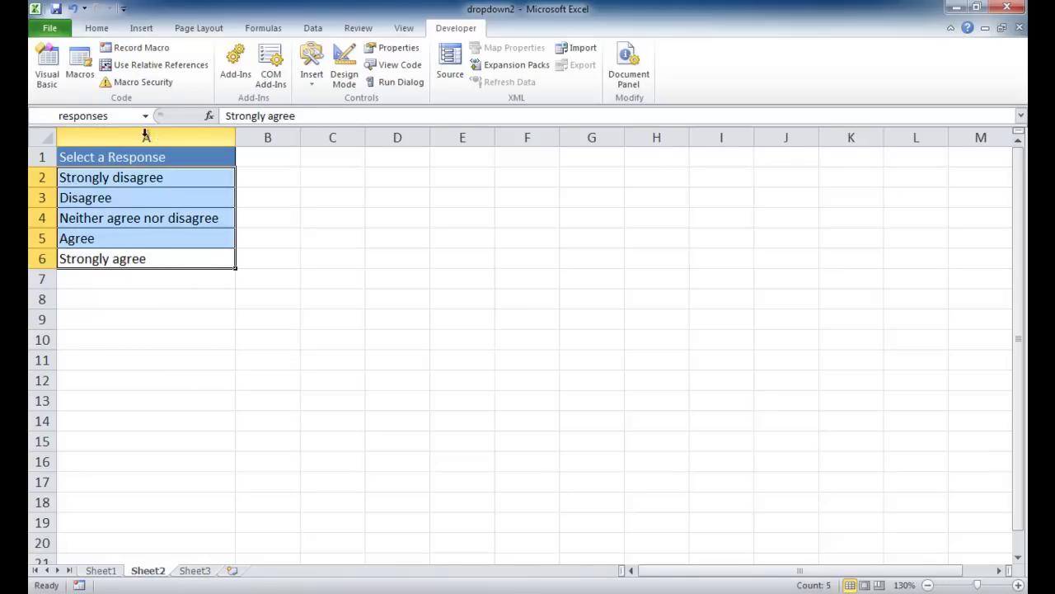
# - Copy the example blocks A10:A15 from Sheet1 into Sheet2 at A10
pyautogui.click(109, 571)
pyautogui.moveTo(157, 340); pyautogui.dragTo(154, 452)
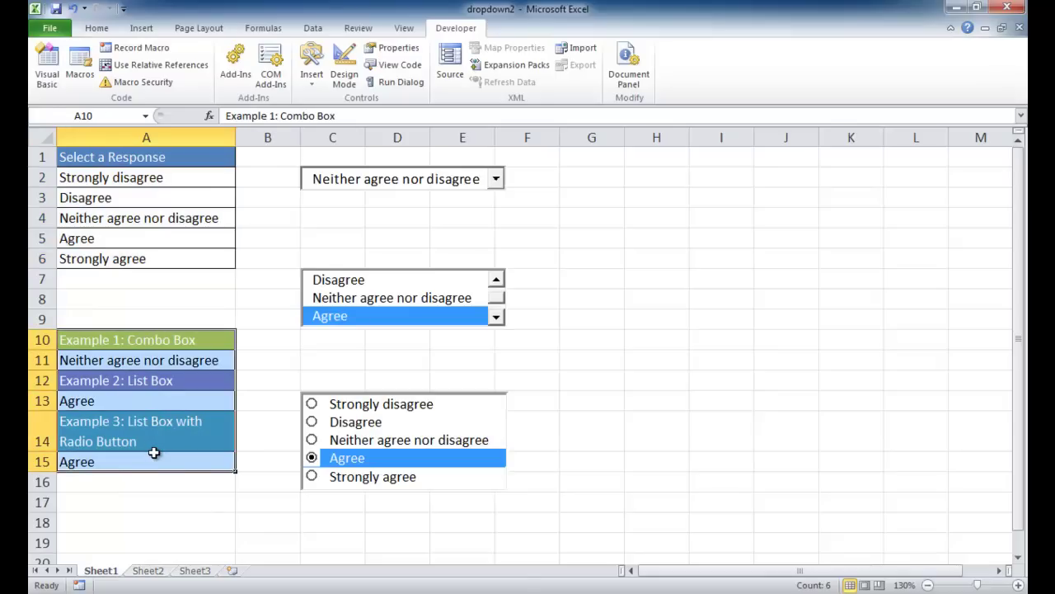
pyautogui.hotkey('ctrl', 'c')
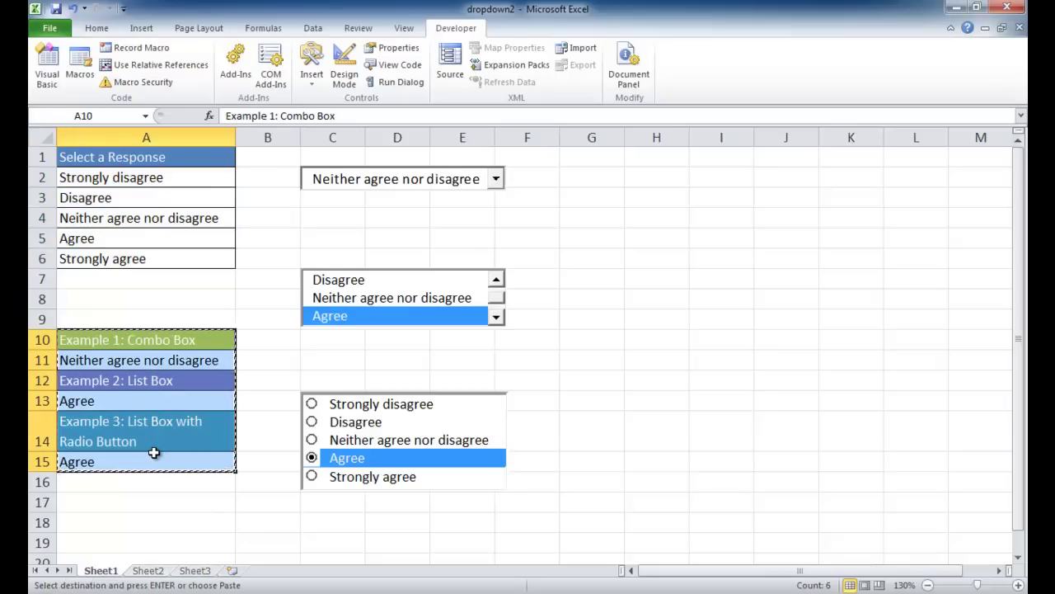
pyautogui.click(162, 571)
pyautogui.click(107, 339)
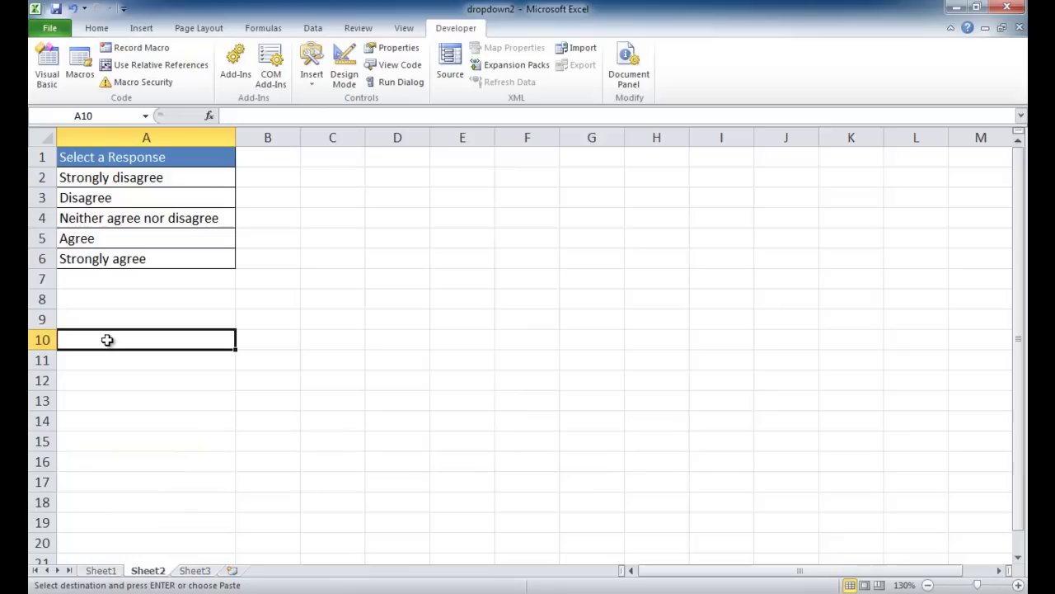
pyautogui.hotkey('ctrl', 'v')
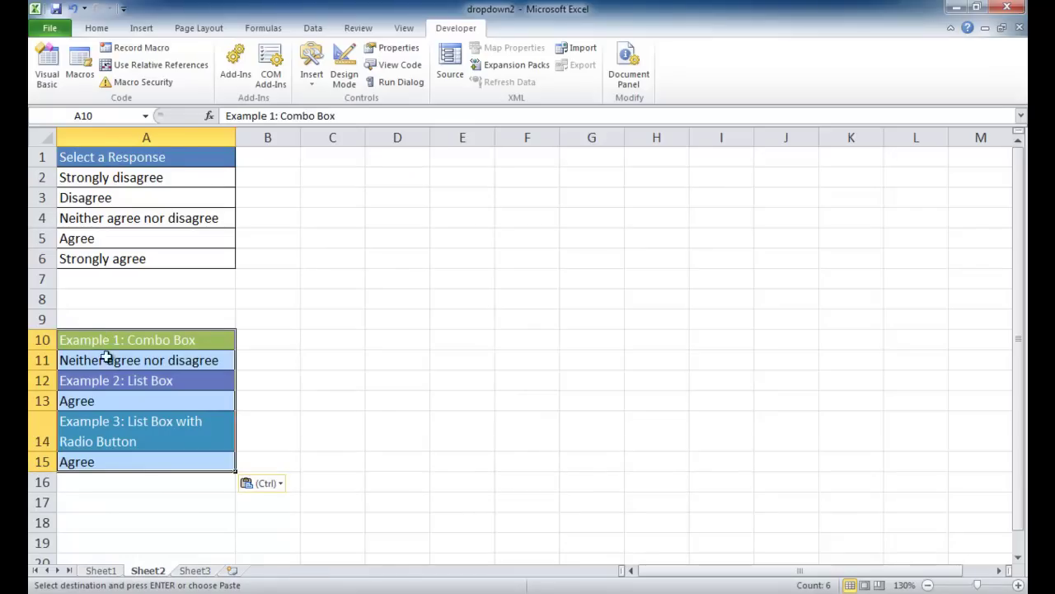
# - Clear the answer cells A11, A13 and A15 on Sheet2
pyautogui.click(121, 360)
pyautogui.press('BackSpace')
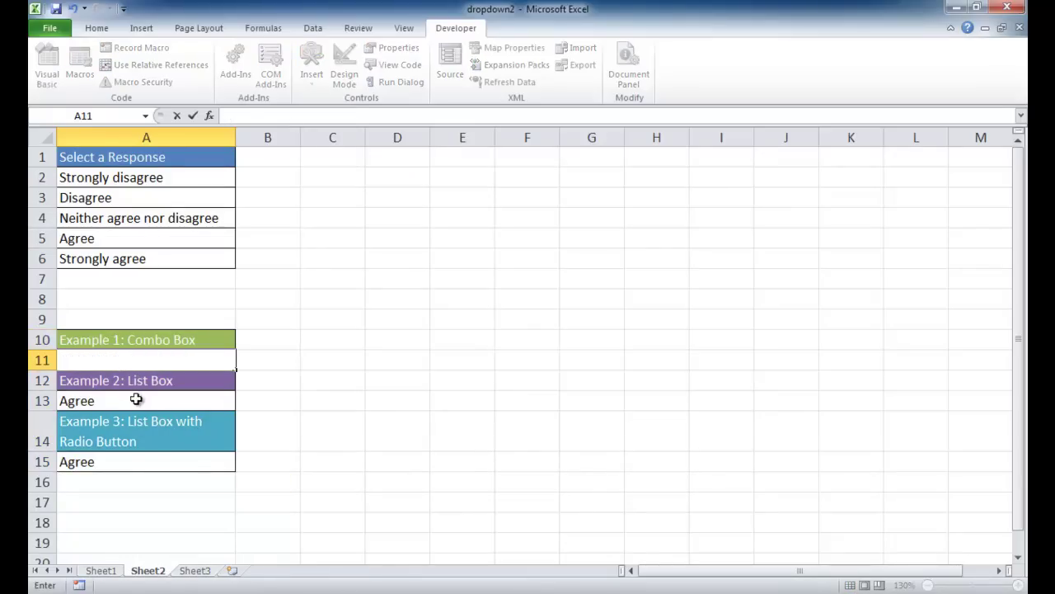
pyautogui.click(136, 400)
pyautogui.press('BackSpace')
pyautogui.click(142, 461)
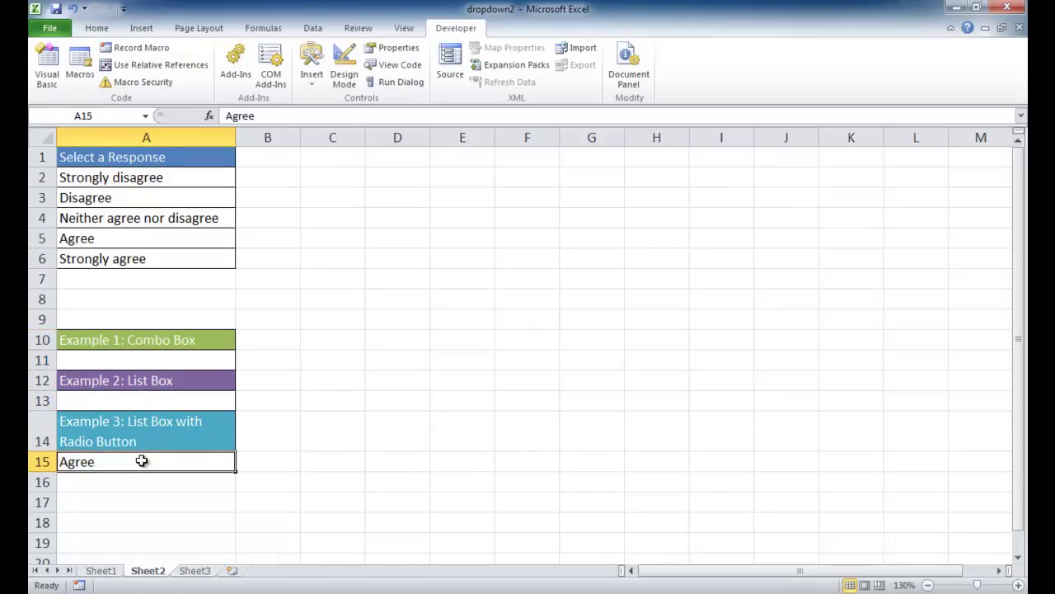
pyautogui.press('BackSpace')
pyautogui.click(222, 363)
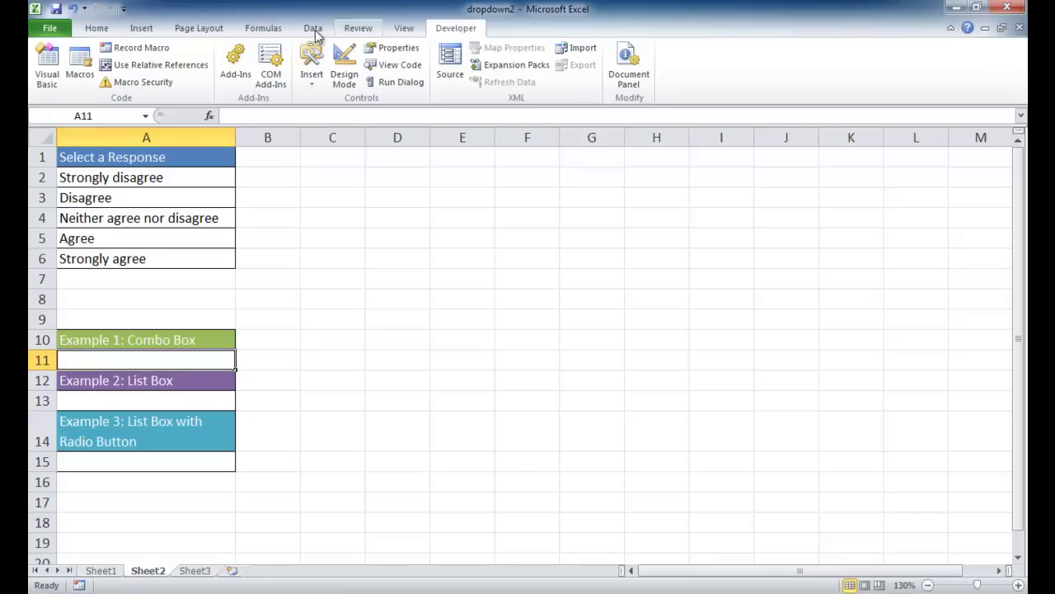
# - Enable the Developer tab under Excel Options > Customize Ribbon and close the dialog
pyautogui.click(51, 28)
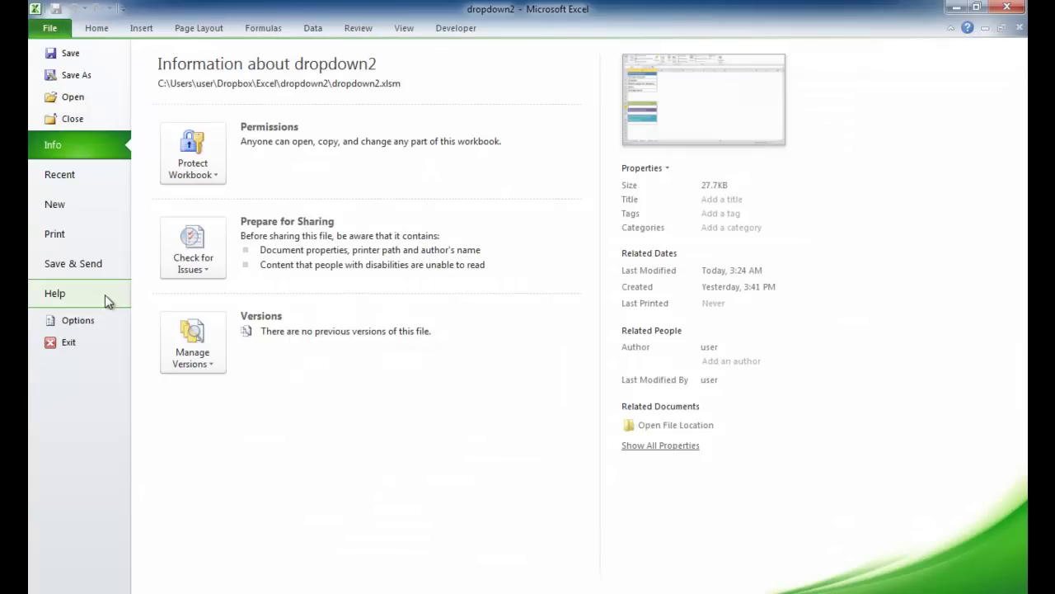
pyautogui.click(86, 320)
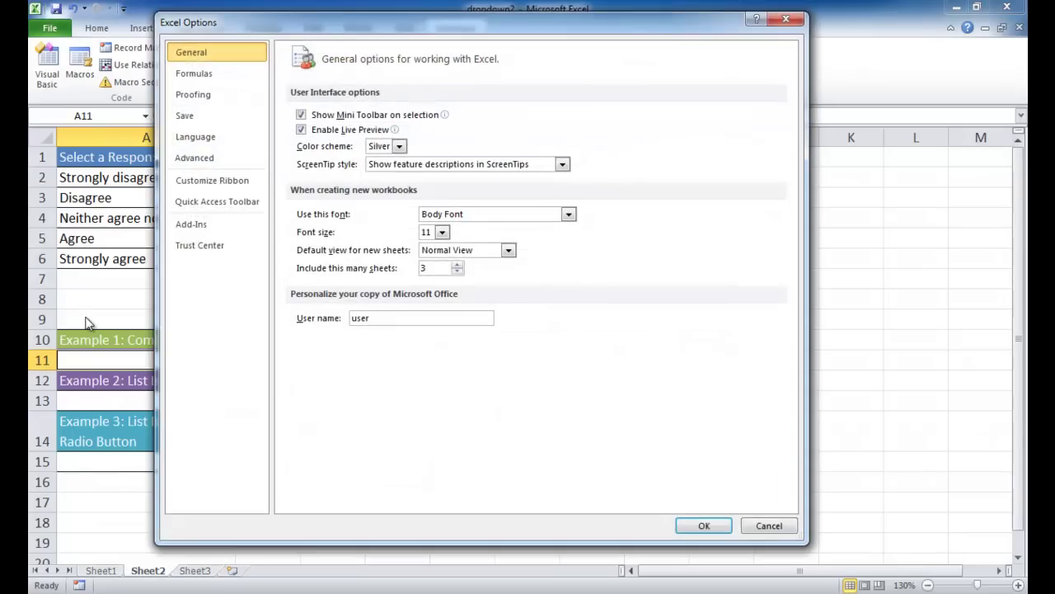
pyautogui.click(189, 186)
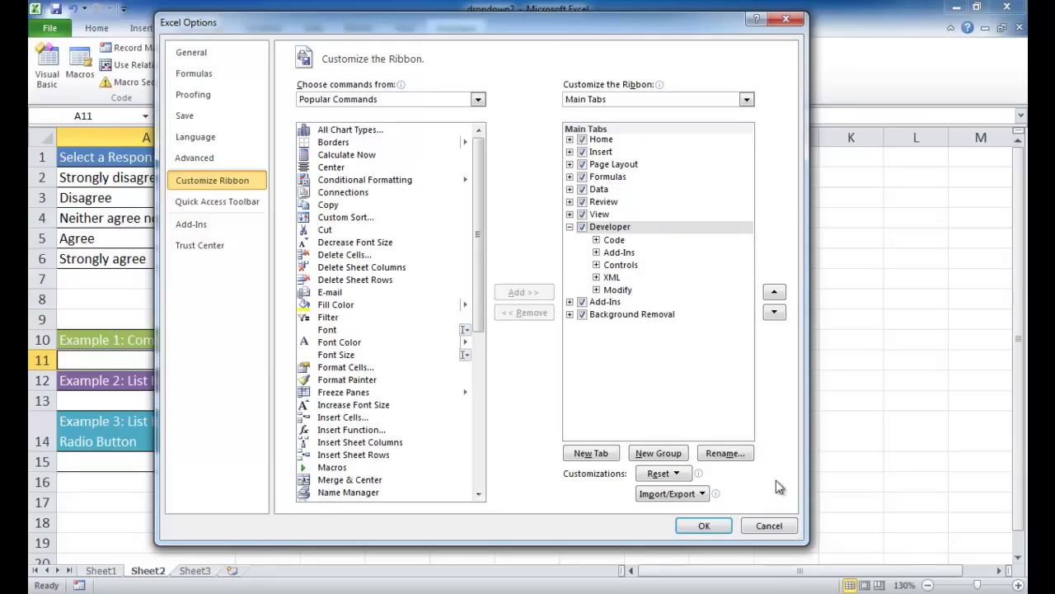
pyautogui.click(769, 525)
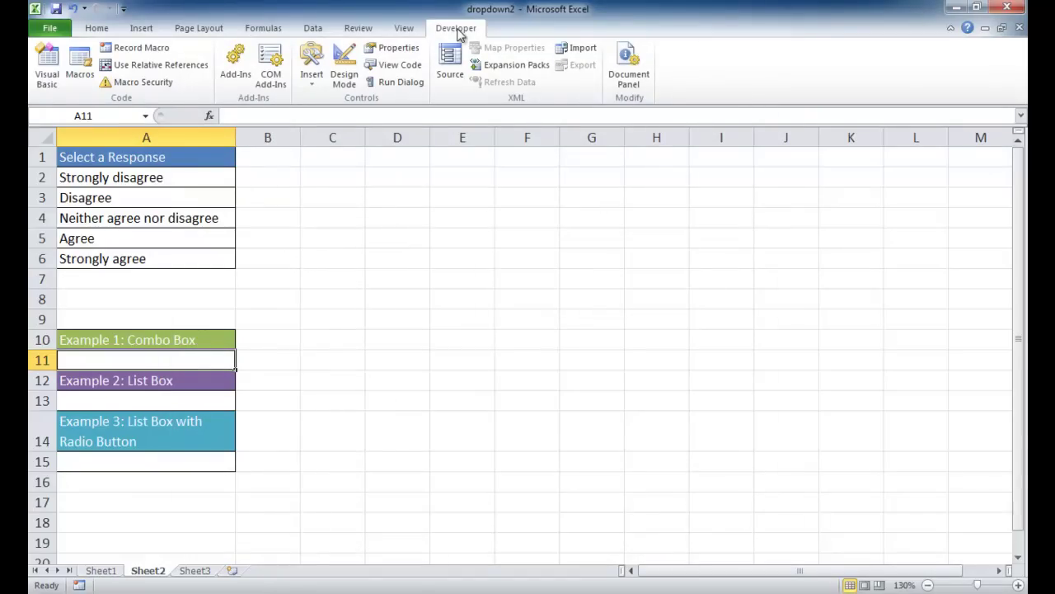
# - Insert an ActiveX combo box, ComboBox1, drawn across cells C2 to E2
pyautogui.click(311, 86)
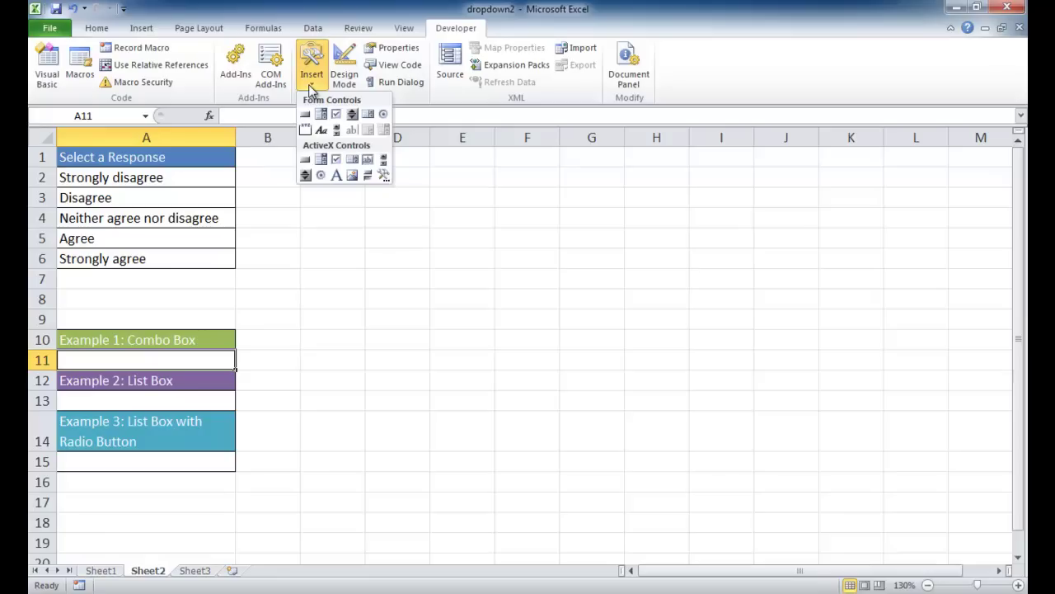
pyautogui.click(322, 162)
pyautogui.moveTo(301, 167)
pyautogui.mouseDown()
pyautogui.moveTo(349, 189)
pyautogui.moveTo(495, 187)
pyautogui.mouseUp()
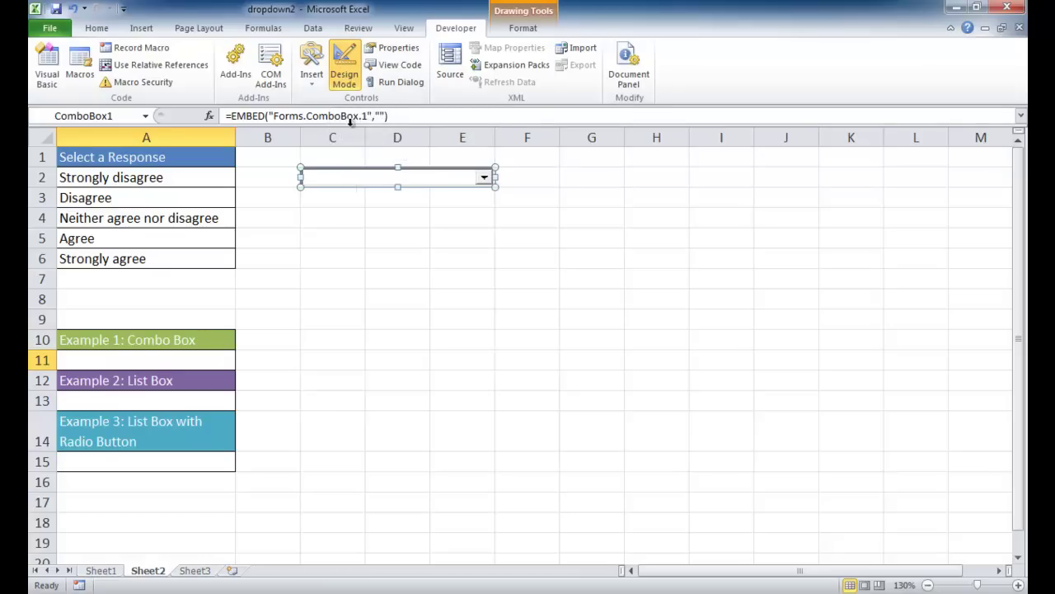
# - Set ComboBox1's ListFillRange to responses and its LinkedCell to A11 in Properties
pyautogui.click(388, 50)
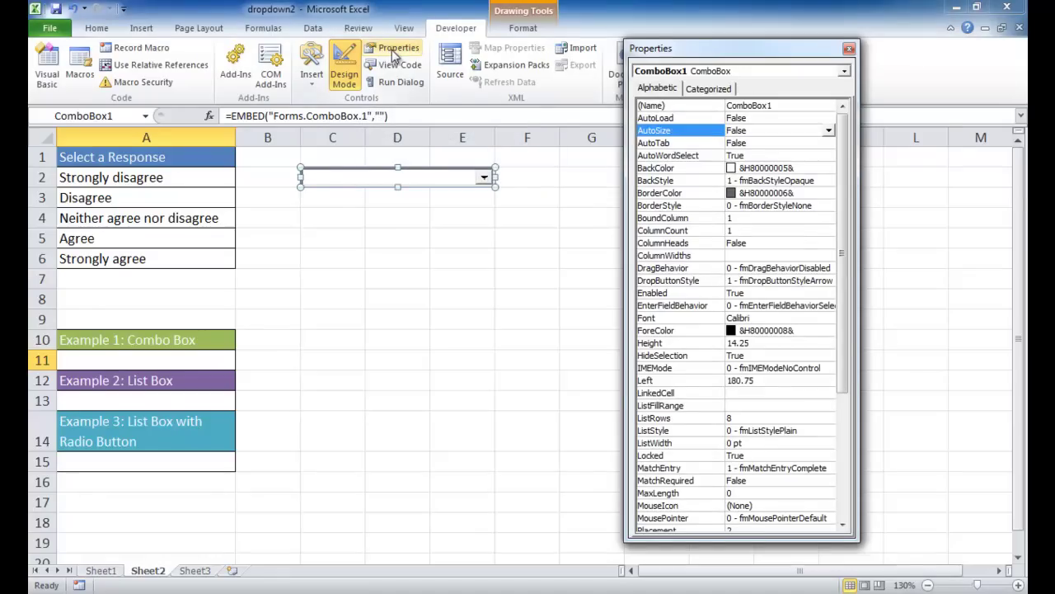
pyautogui.moveTo(691, 60)
pyautogui.mouseDown()
pyautogui.moveTo(705, 51)
pyautogui.moveTo(686, 47)
pyautogui.mouseUp()
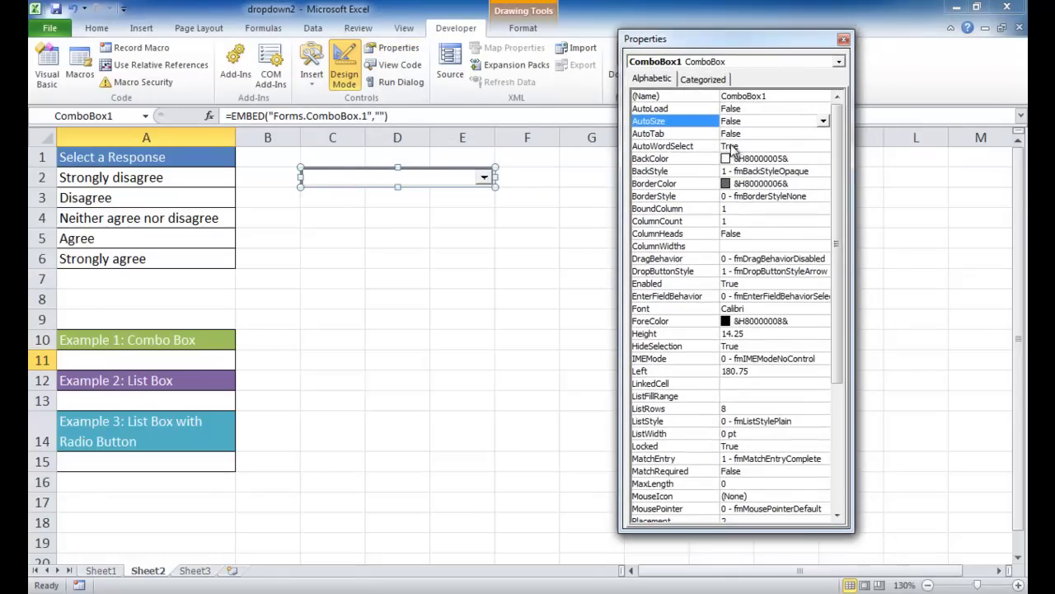
pyautogui.moveTo(844, 185)
pyautogui.mouseDown()
pyautogui.moveTo(839, 301)
pyautogui.moveTo(838, 190)
pyautogui.mouseUp()
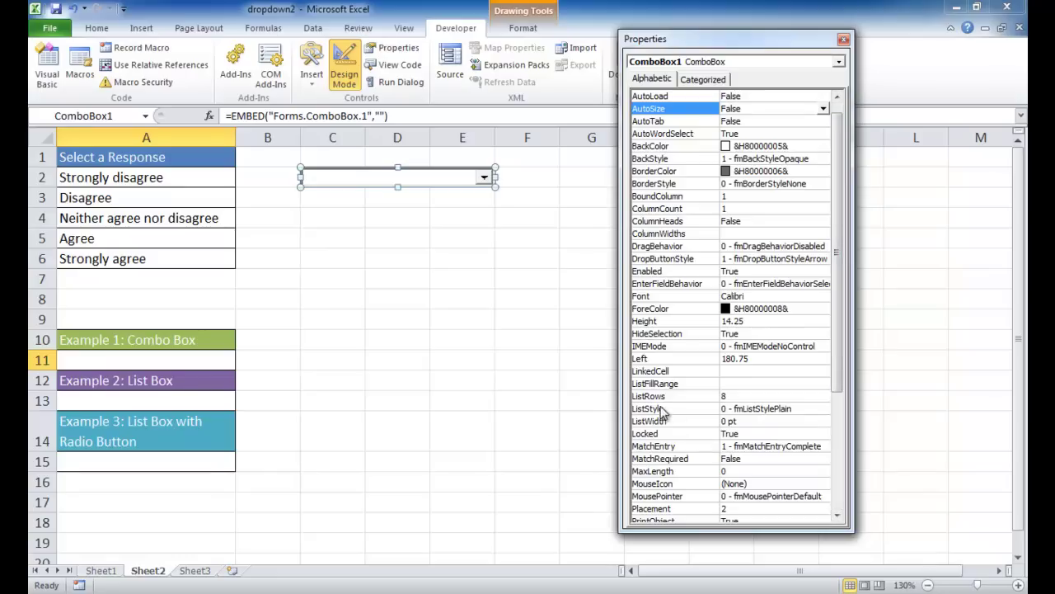
pyautogui.click(729, 384)
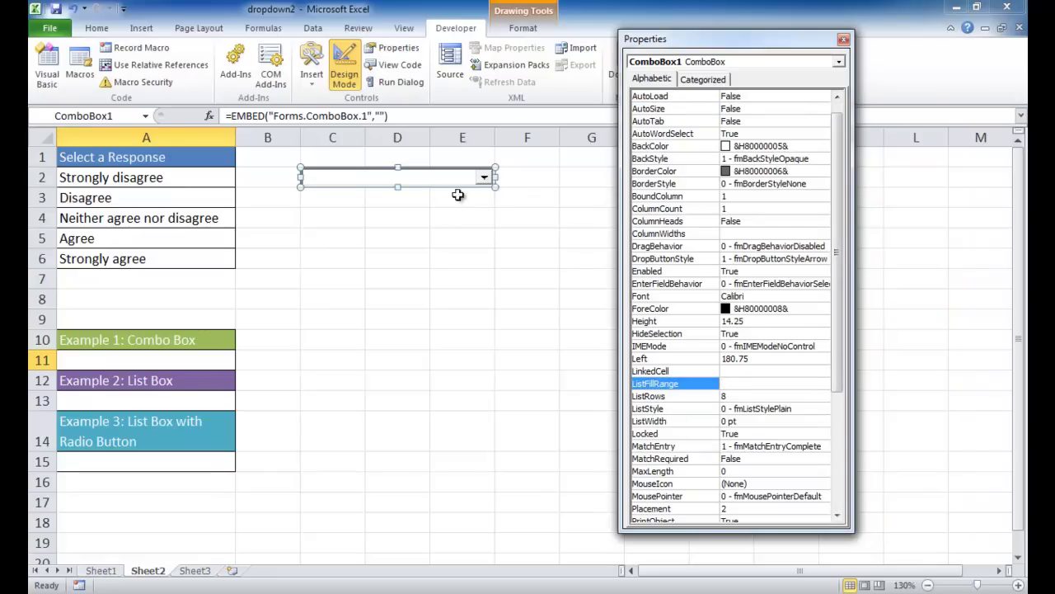
pyautogui.click(662, 386)
pyautogui.write('6')
pyautogui.write('responses')
pyautogui.click(738, 371)
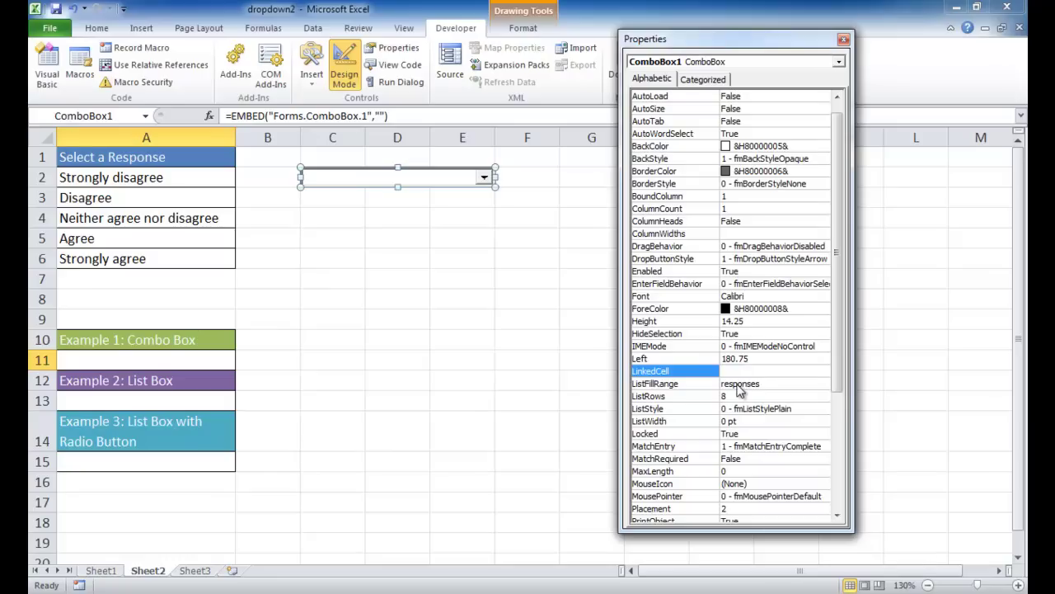
pyautogui.write('11')
# - Leave Design Mode and test the combo box by choosing Disagree
pyautogui.click(346, 73)
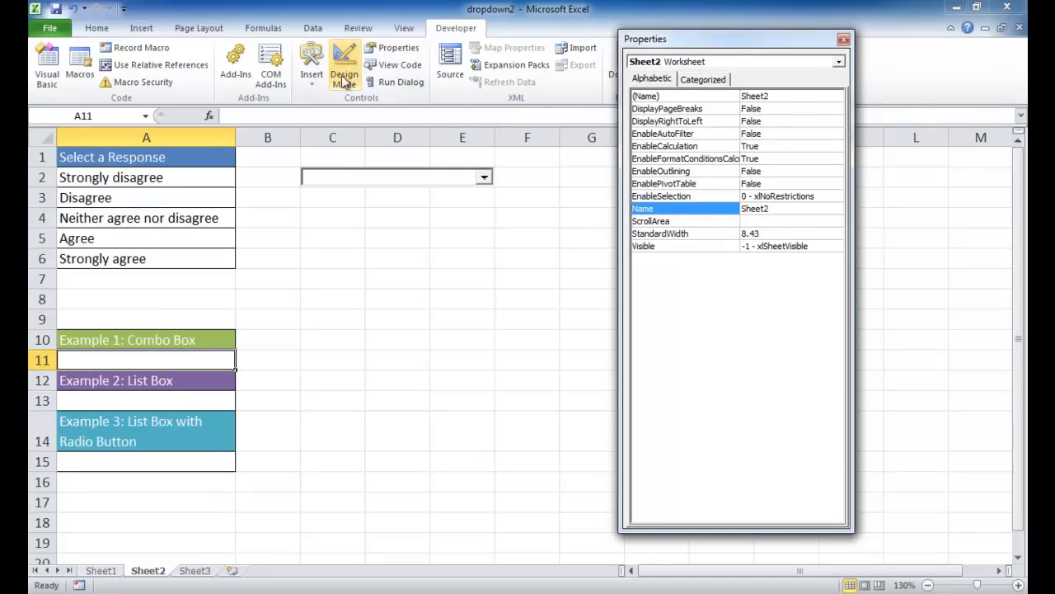
pyautogui.click(484, 178)
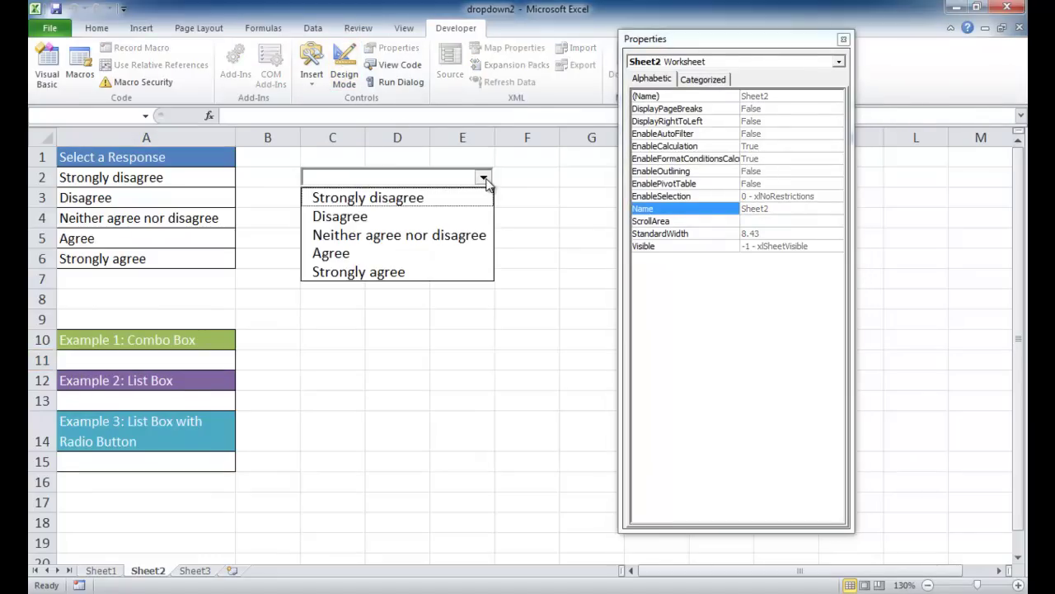
pyautogui.click(459, 218)
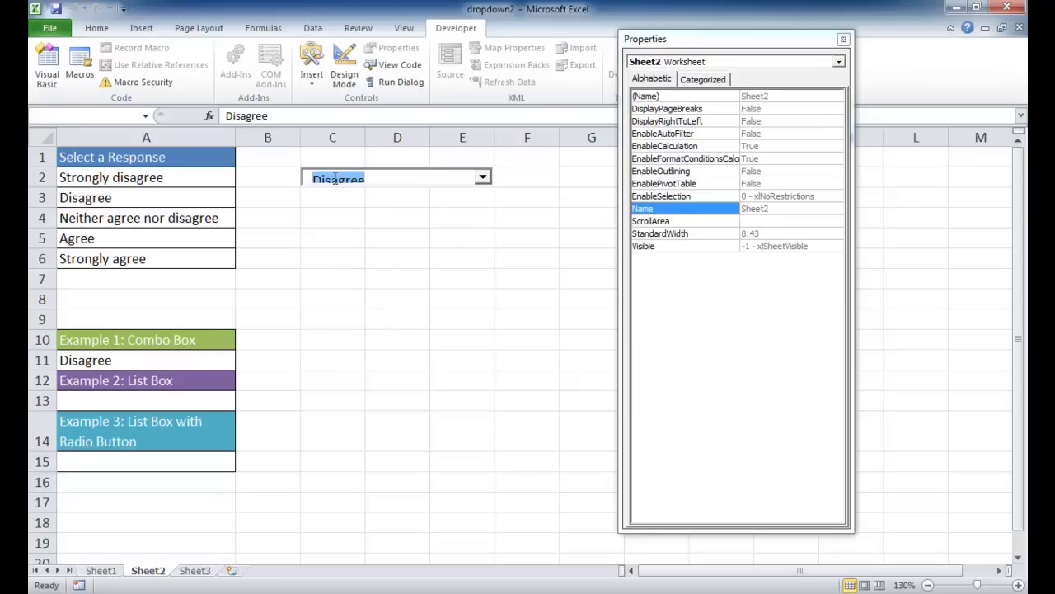
pyautogui.click(395, 175)
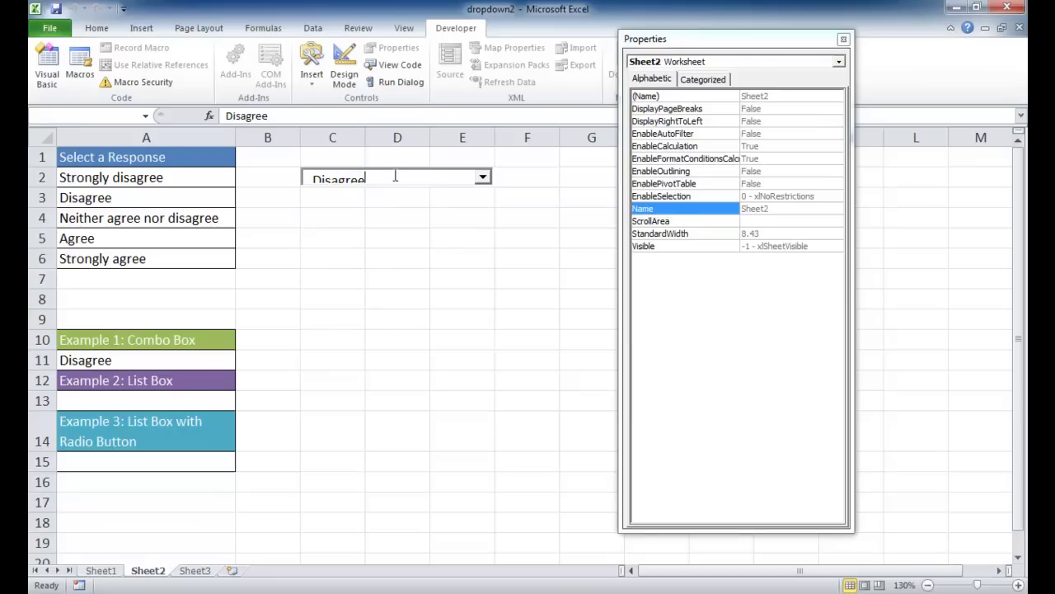
# - Make the combo box taller in Design Mode, then choose Strongly disagree to fill A11
pyautogui.click(350, 85)
pyautogui.click(395, 178)
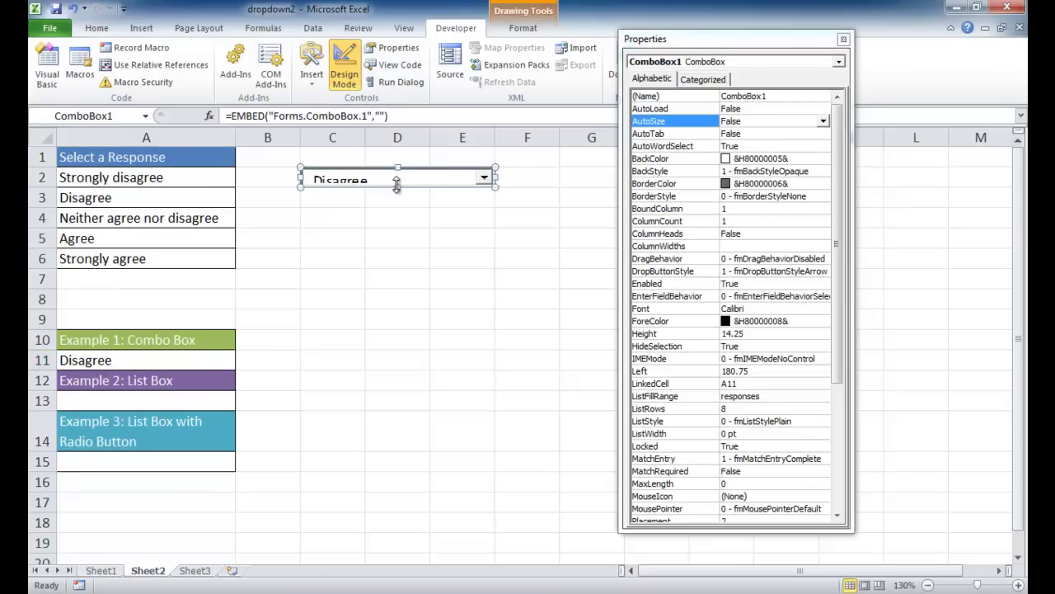
pyautogui.moveTo(397, 187); pyautogui.dragTo(398, 192)
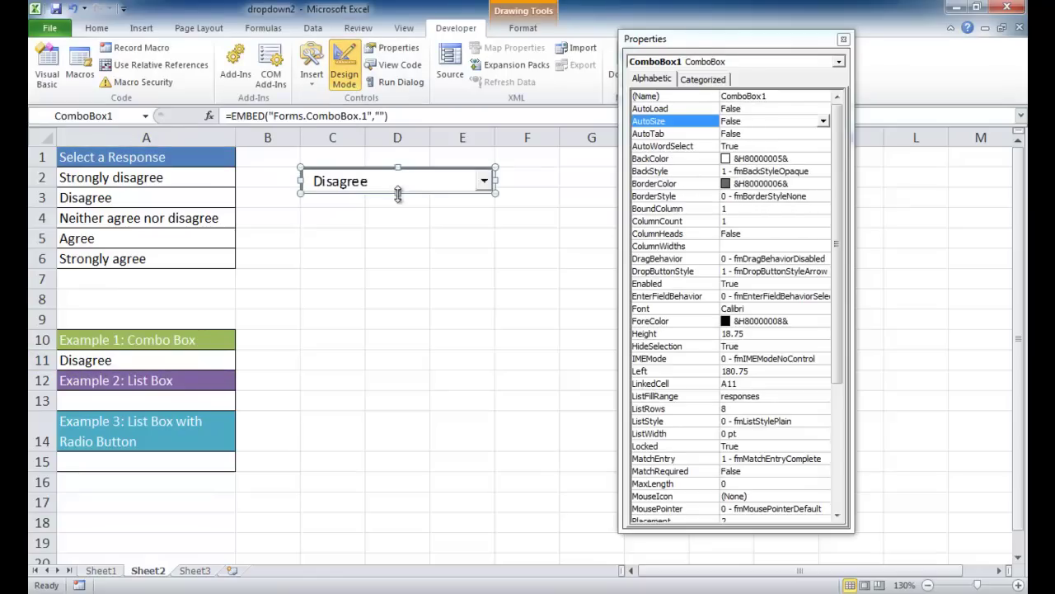
pyautogui.click(347, 83)
pyautogui.click(483, 182)
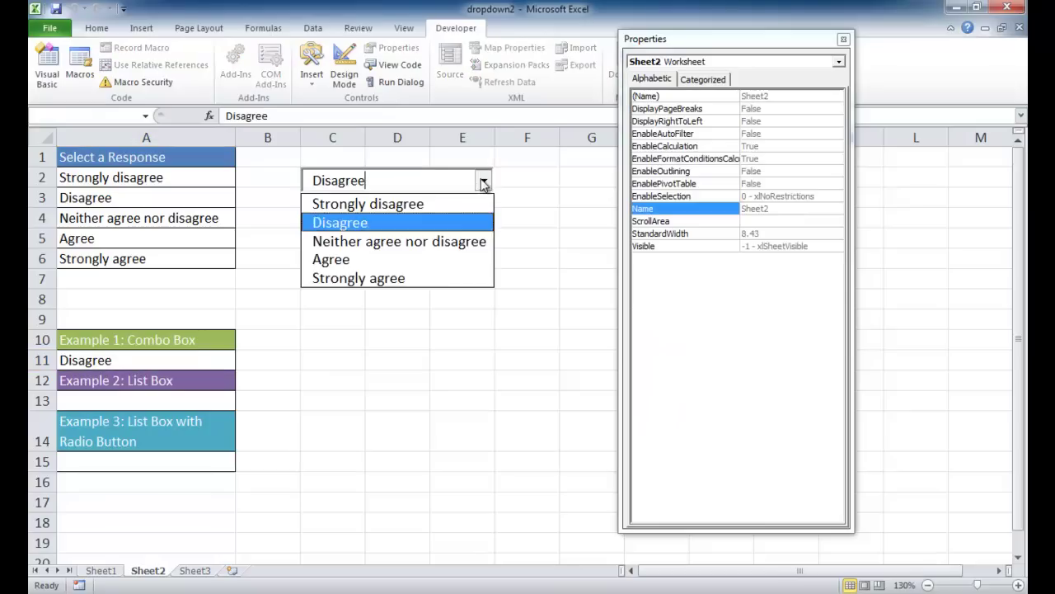
pyautogui.click(416, 205)
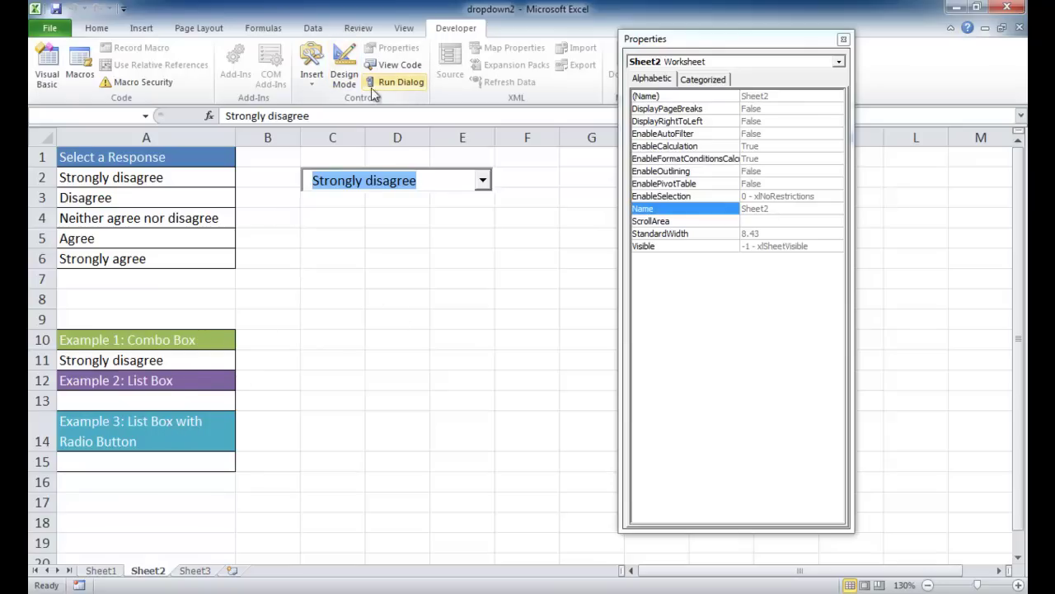
# - Insert an ActiveX list box, ListBox1, drawn over cells C7 to E8
pyautogui.click(318, 81)
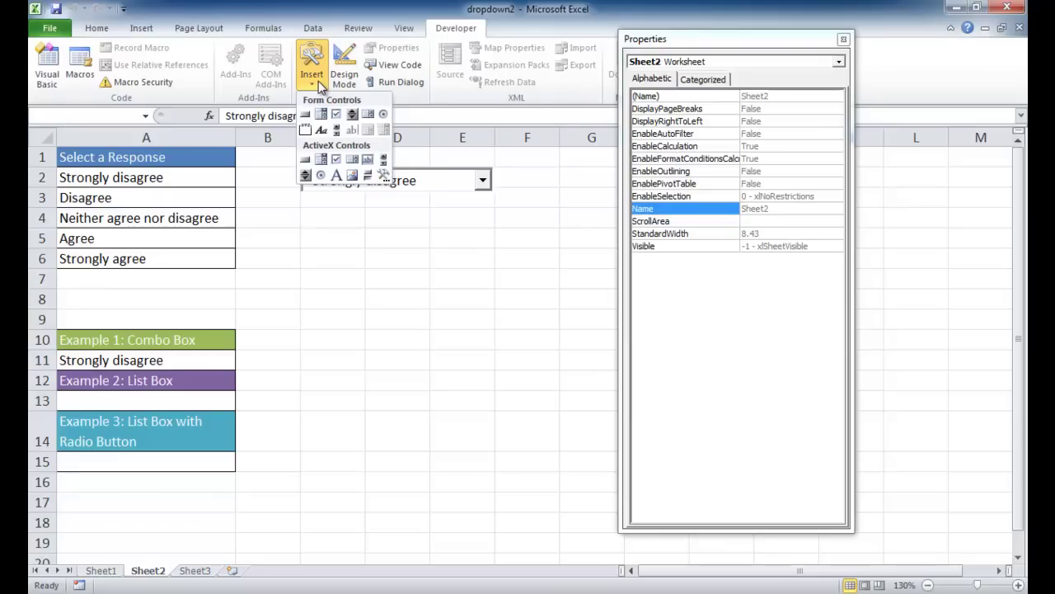
pyautogui.click(351, 161)
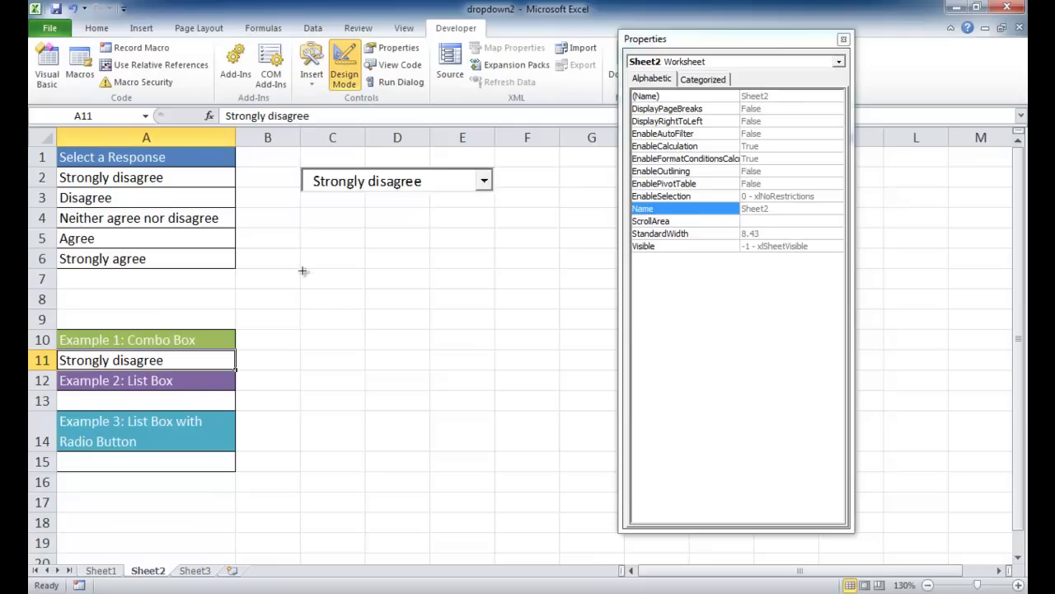
pyautogui.moveTo(303, 270); pyautogui.dragTo(496, 291)
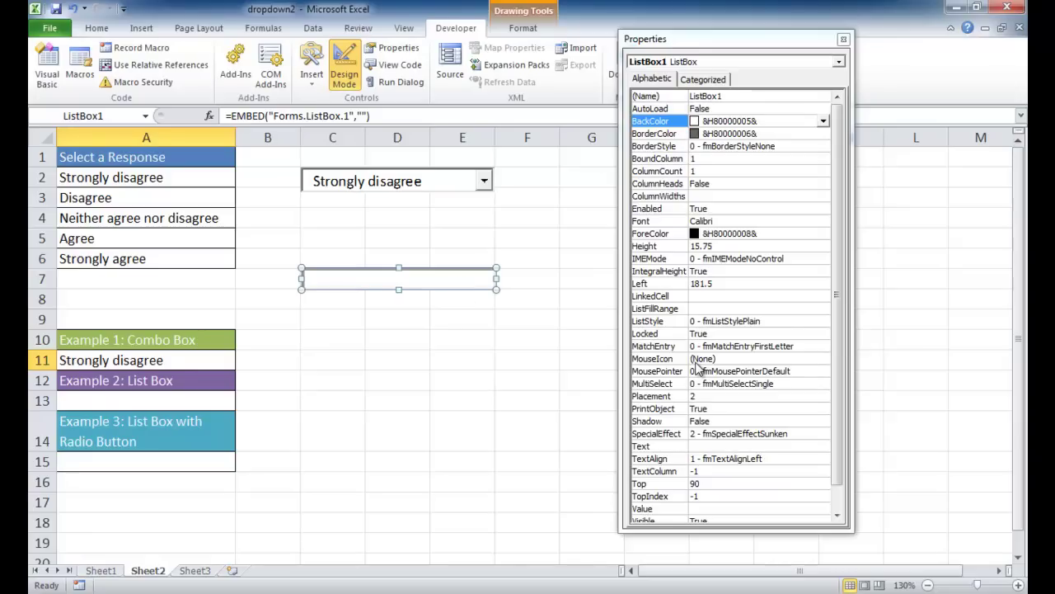
# - Set ListBox1's ListFillRange to responses and LinkedCell to A13, then trim its height to 20.25
pyautogui.scroll(-1, 644, 338)
pyautogui.click(705, 285)
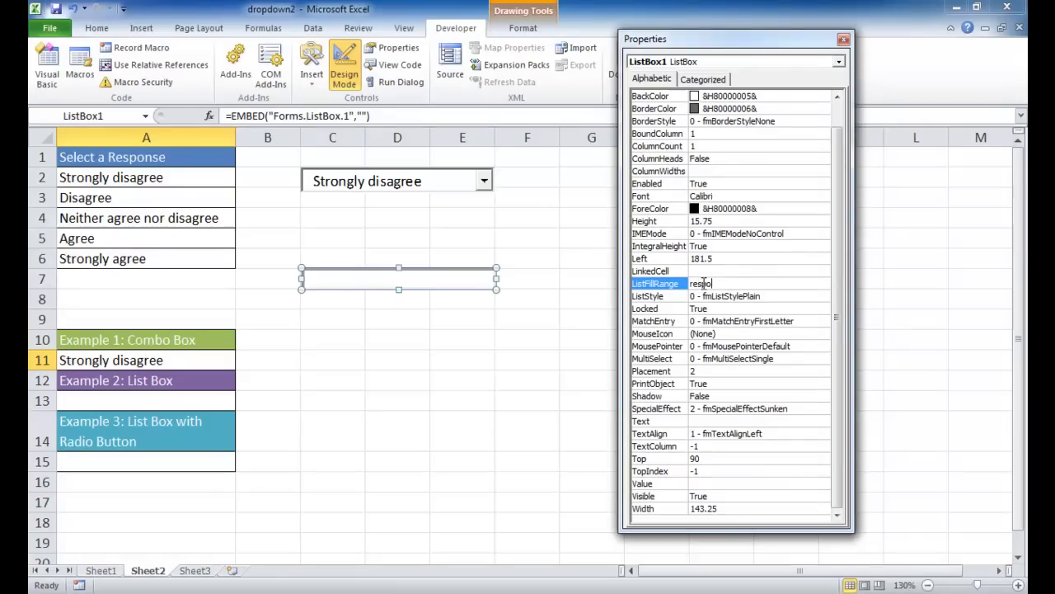
pyautogui.click(725, 272)
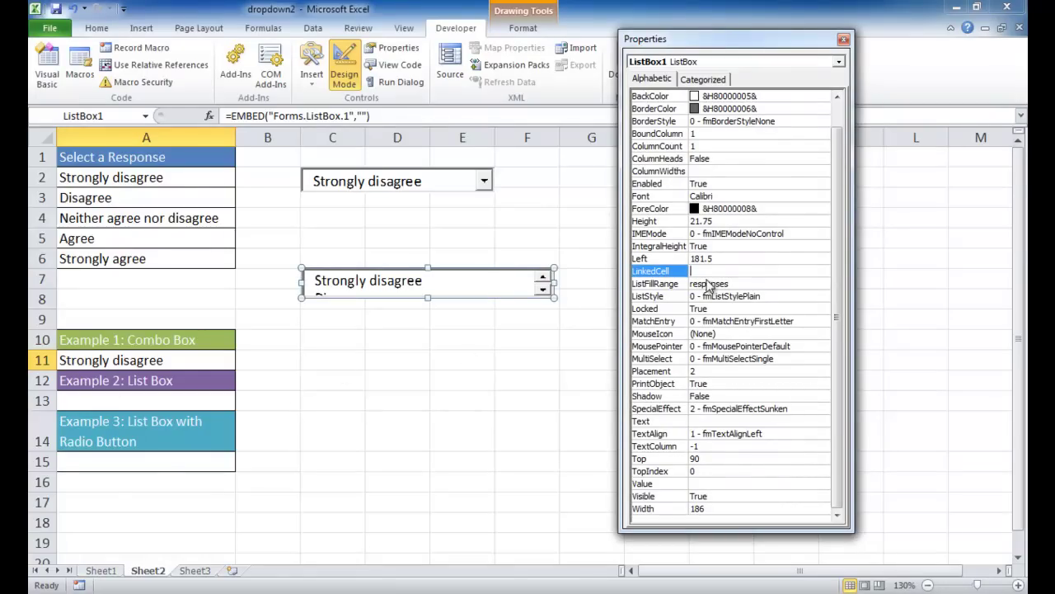
pyautogui.press('Return')
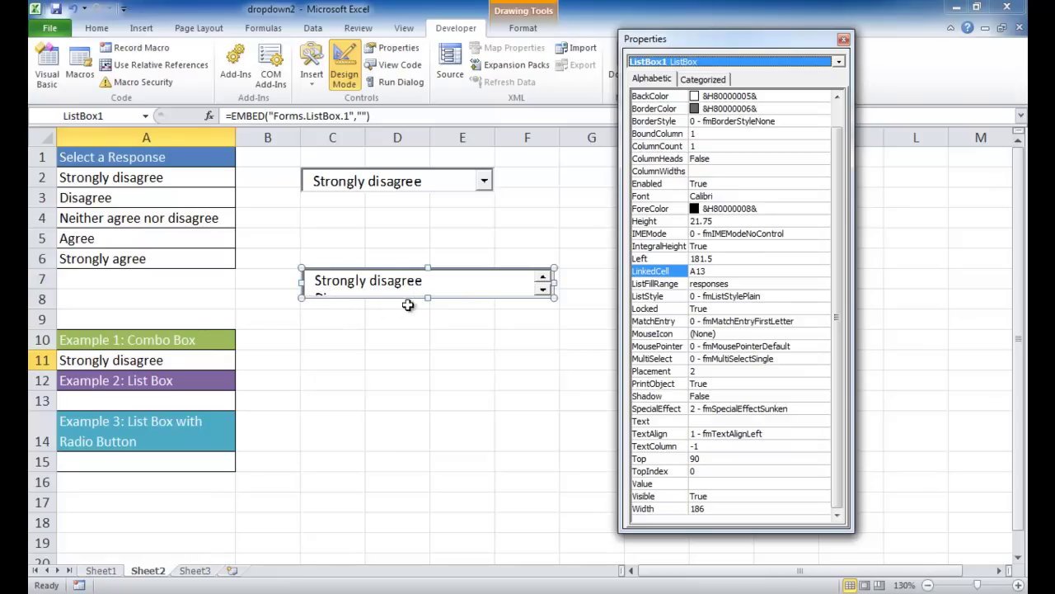
pyautogui.moveTo(427, 300); pyautogui.dragTo(427, 296)
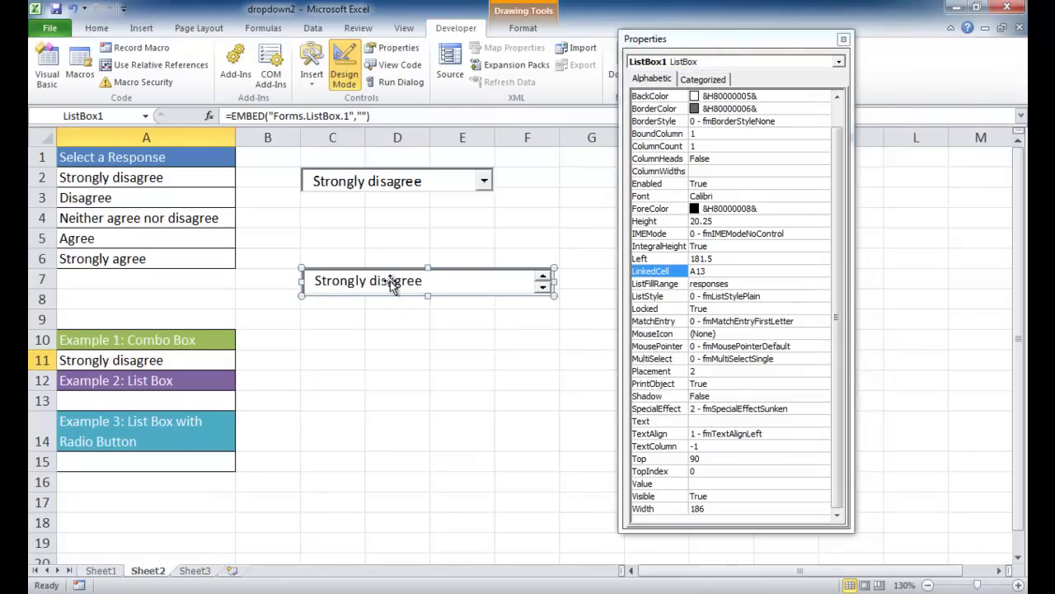
# - Try Strongly disagree in the list box, then shorten the list box to a single row
pyautogui.click(344, 76)
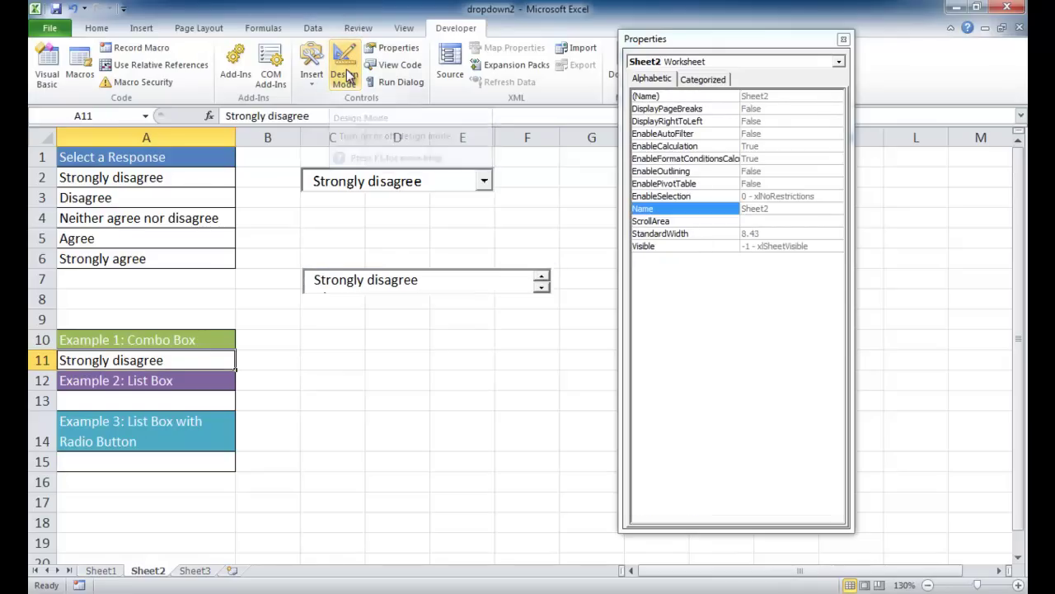
pyautogui.click(321, 284)
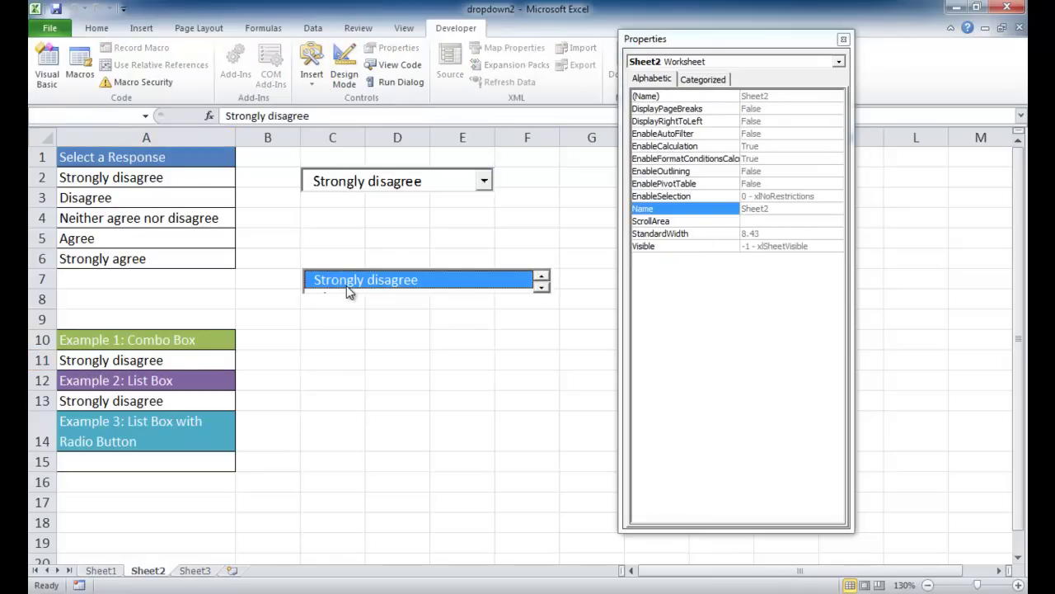
pyautogui.click(345, 78)
pyautogui.click(428, 281)
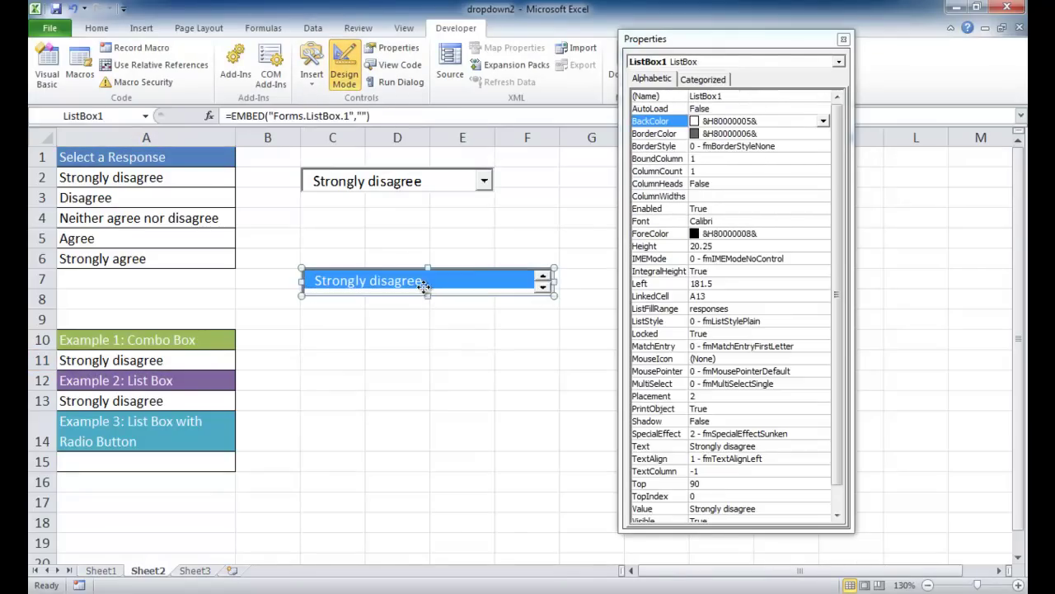
pyautogui.moveTo(428, 296); pyautogui.dragTo(428, 292)
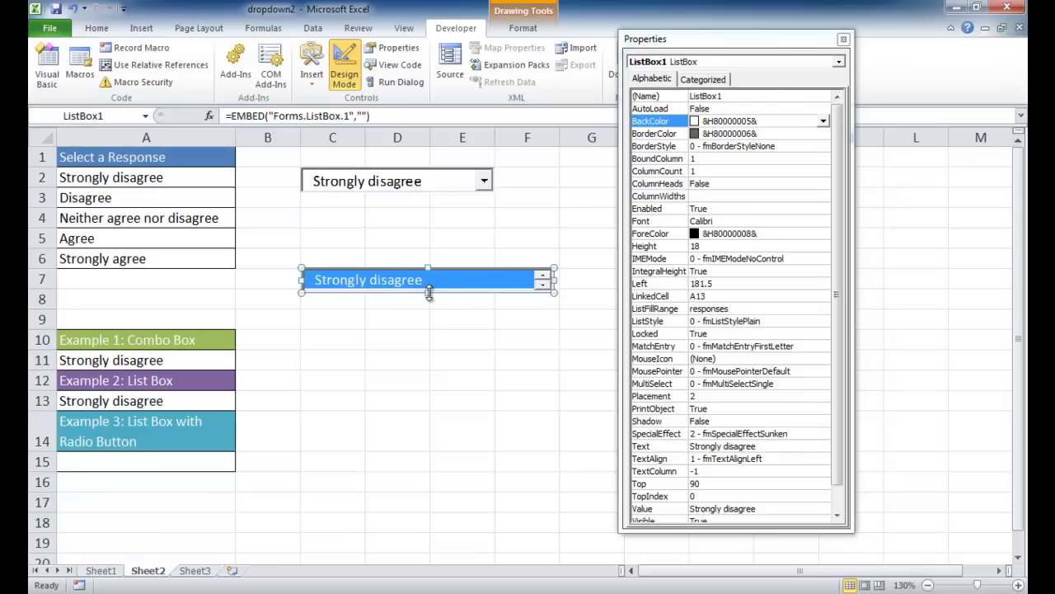
# - Step through the responses with the spinner arrows and choose Agree so A13 shows Agree
pyautogui.click(351, 74)
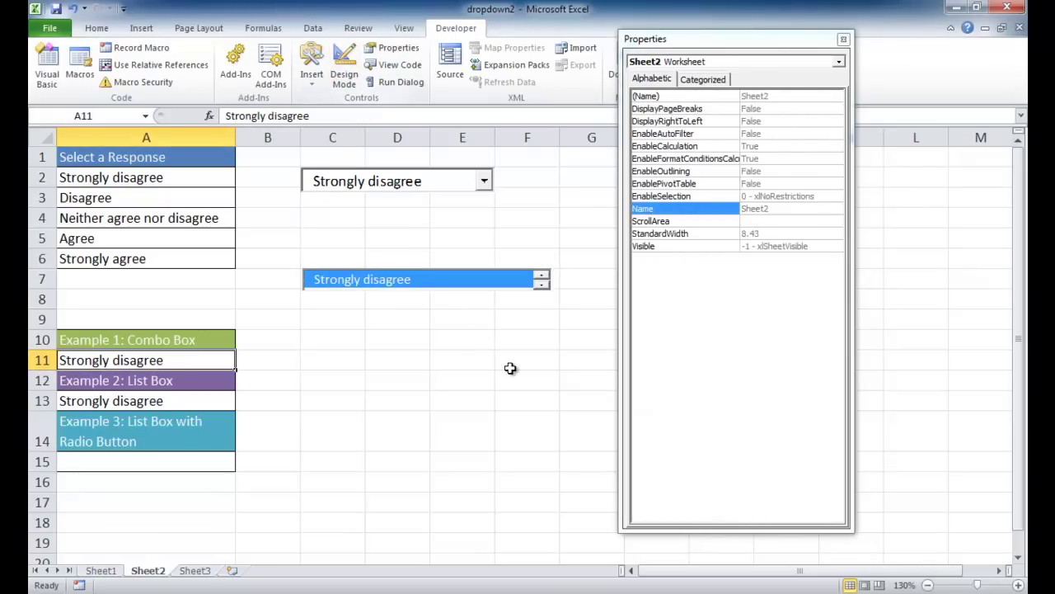
pyautogui.click(541, 286)
pyautogui.click(541, 286)
pyautogui.click(540, 286)
pyautogui.click(541, 276)
pyautogui.click(541, 276)
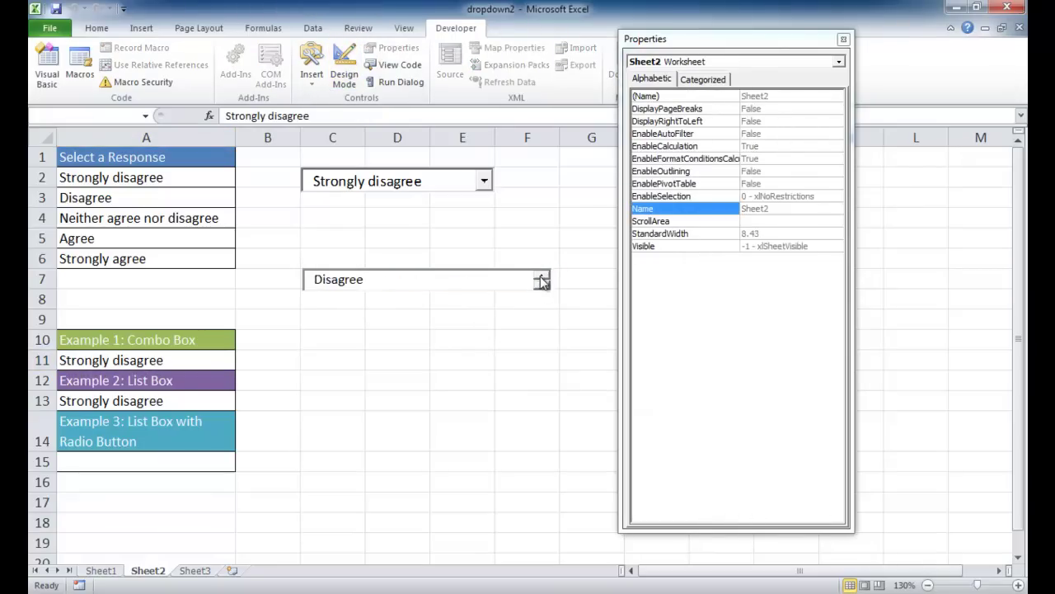
pyautogui.click(541, 276)
pyautogui.click(541, 285)
pyautogui.click(542, 285)
pyautogui.click(542, 285)
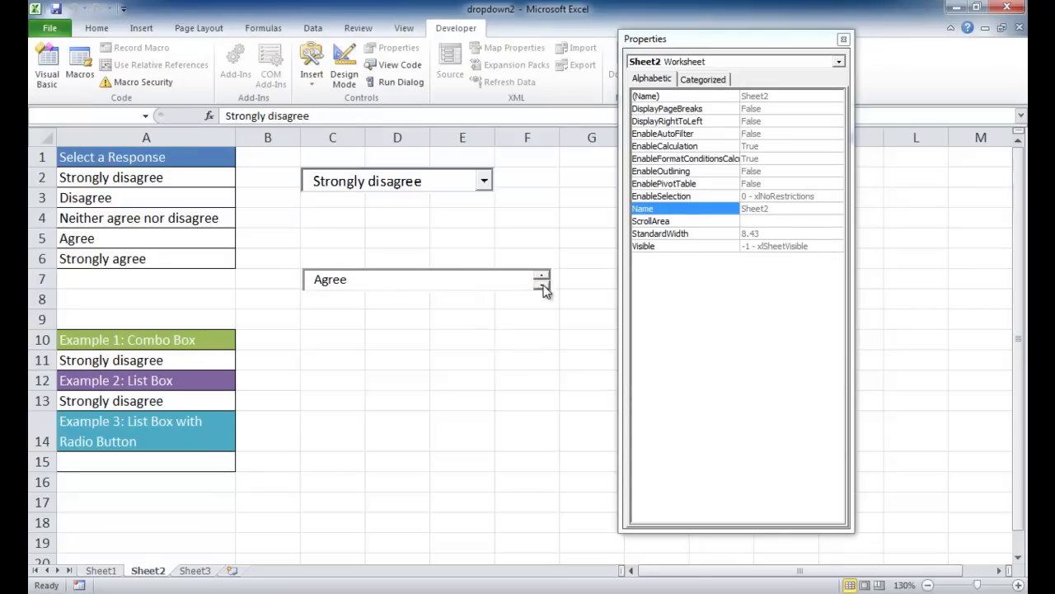
pyautogui.click(370, 284)
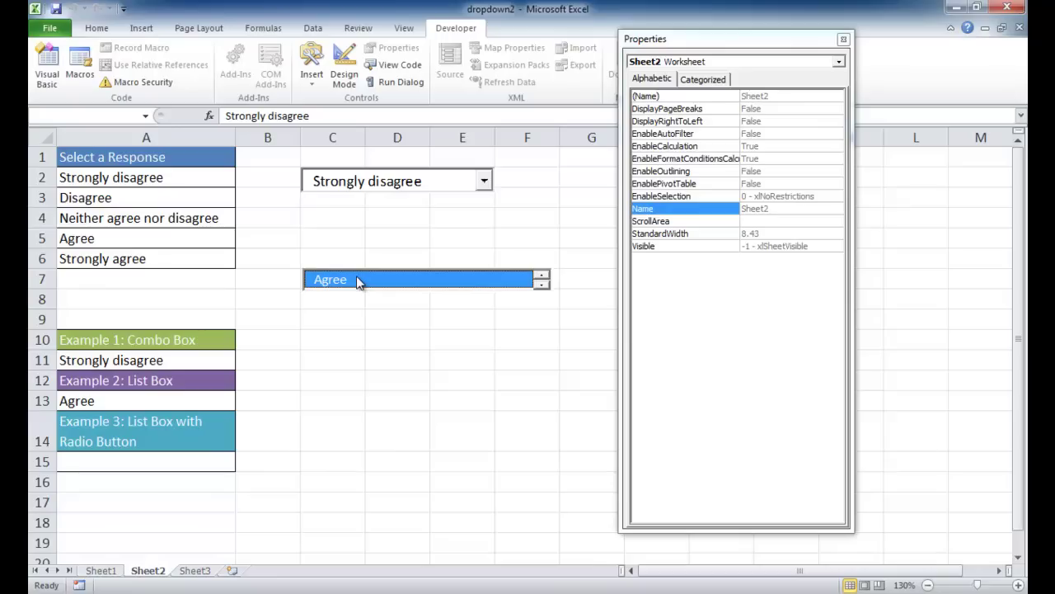
# - In Design Mode, drag ListBox1's bottom edge down so it shows three rows
pyautogui.click(344, 75)
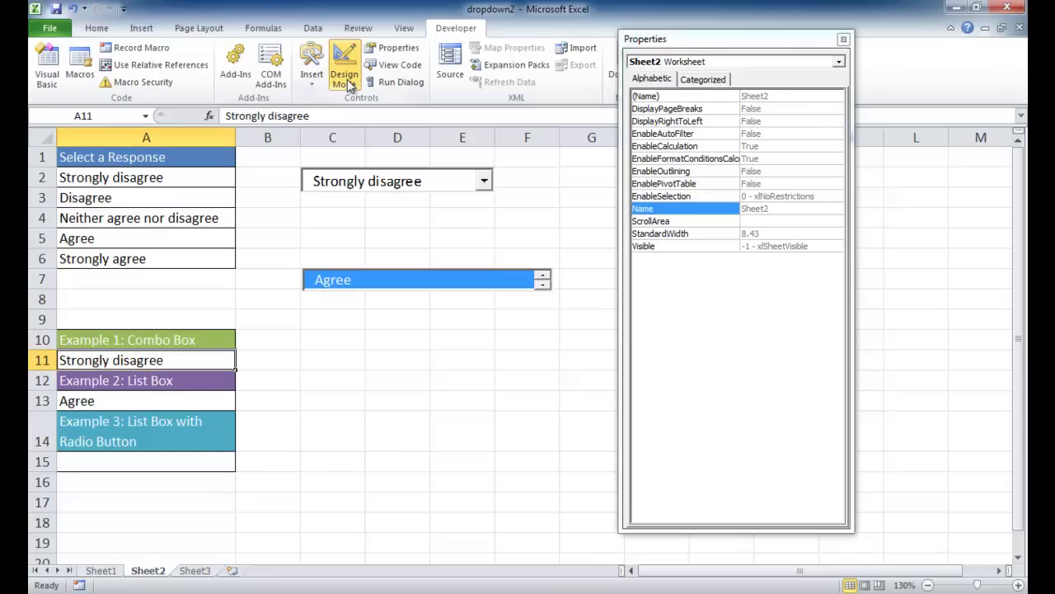
pyautogui.click(434, 281)
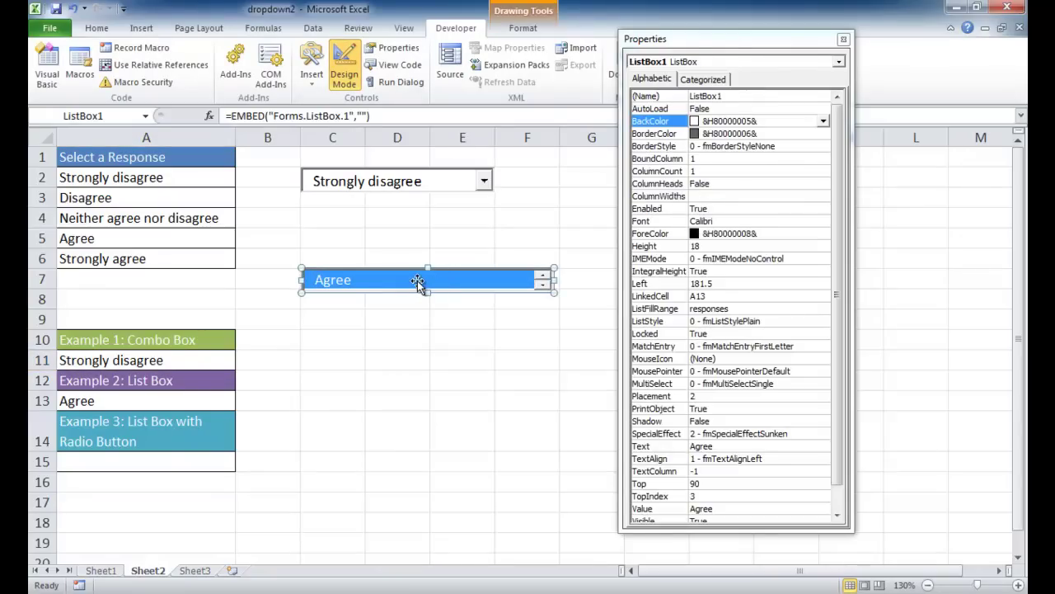
pyautogui.moveTo(430, 294); pyautogui.dragTo(422, 326)
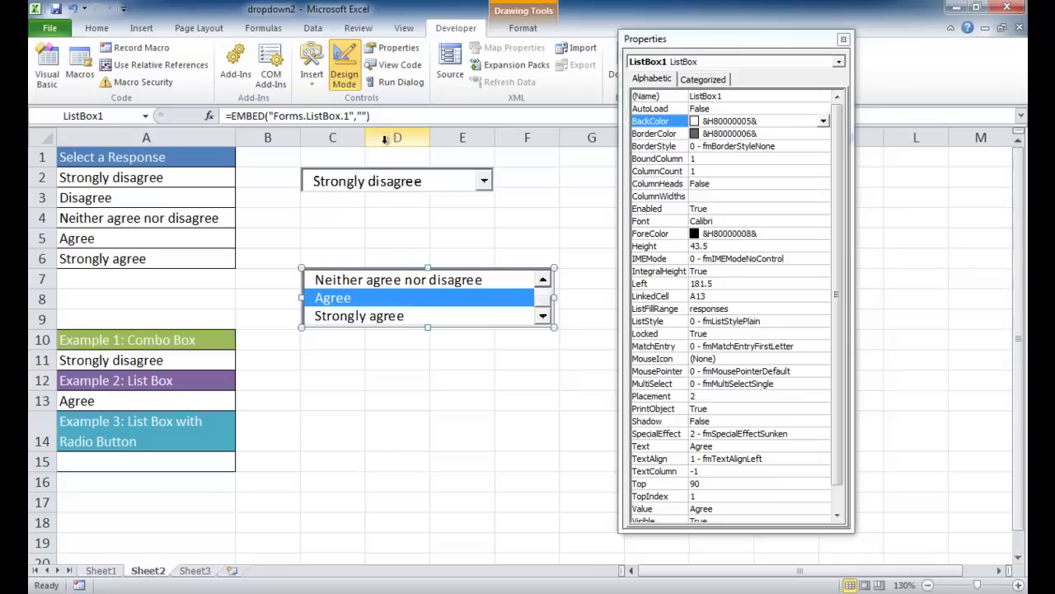
# - Scroll the list, then pick Strongly disagree, Disagree and finally Neither agree nor disagree
pyautogui.click(355, 88)
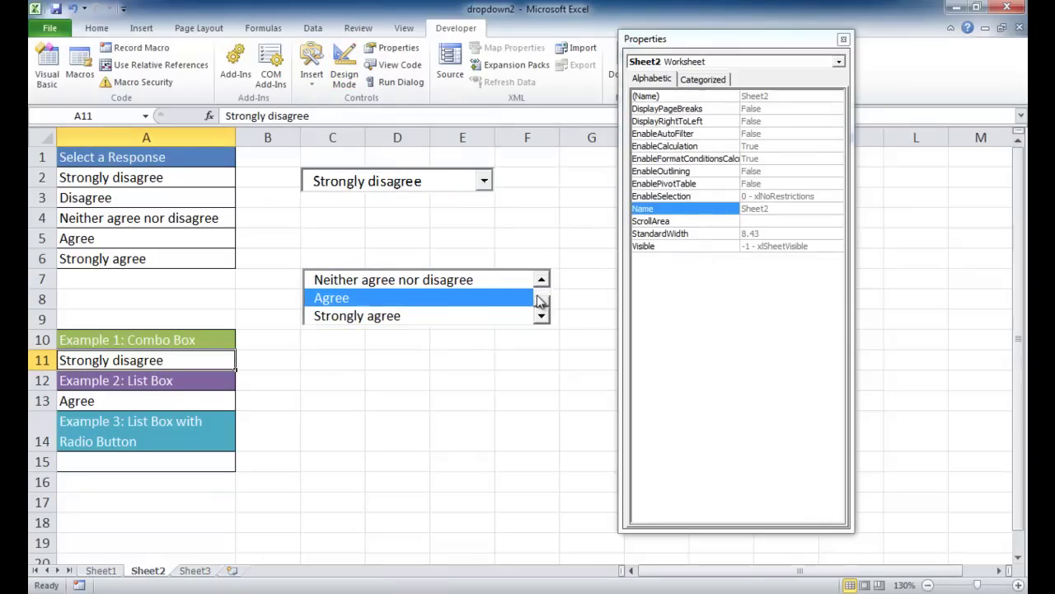
pyautogui.click(541, 284)
pyautogui.click(542, 317)
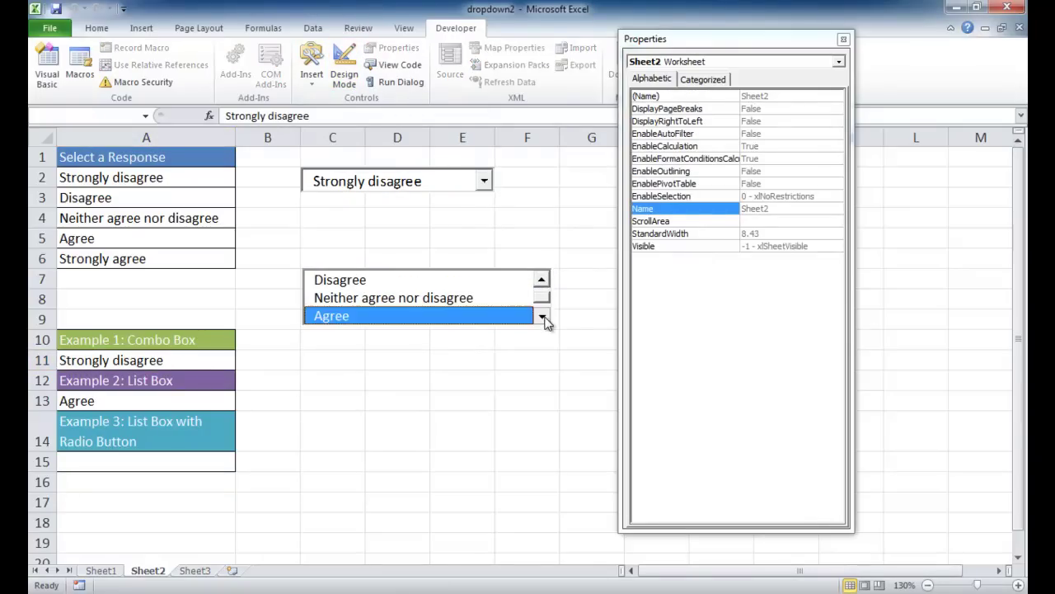
pyautogui.click(541, 282)
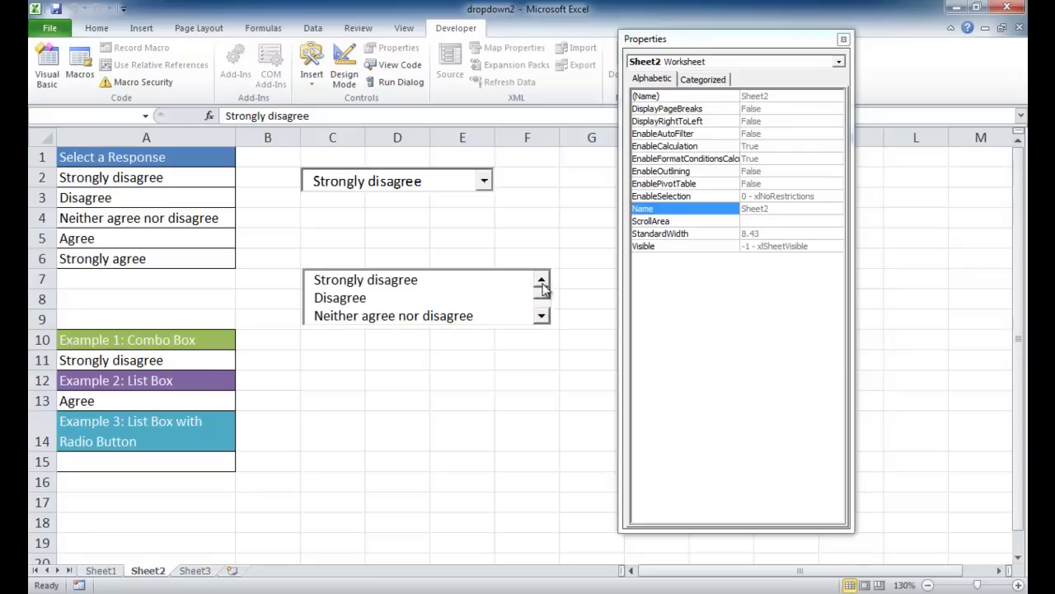
pyautogui.click(542, 314)
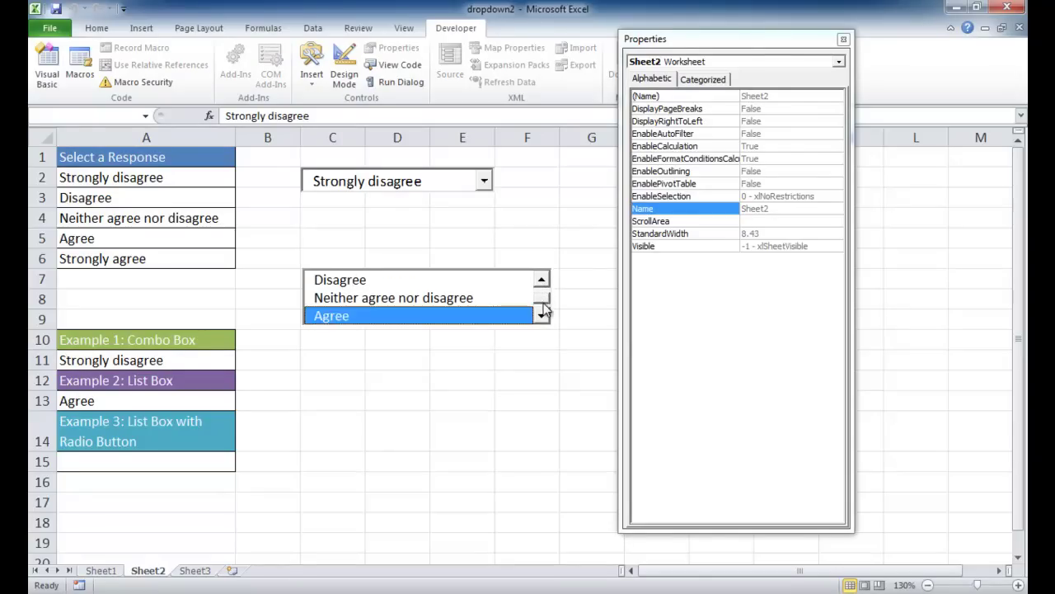
pyautogui.click(542, 299)
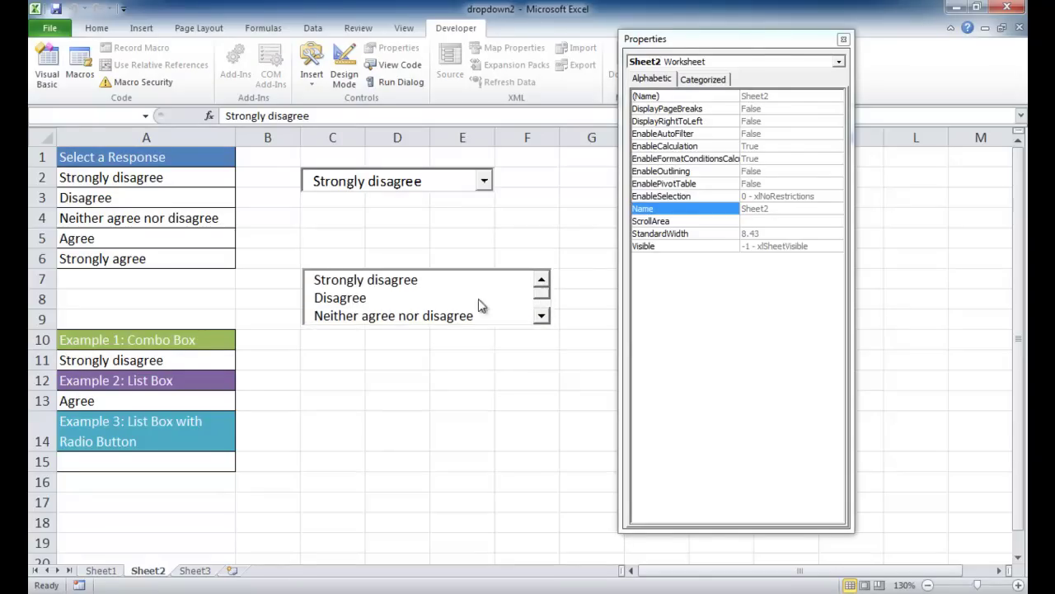
pyautogui.click(357, 284)
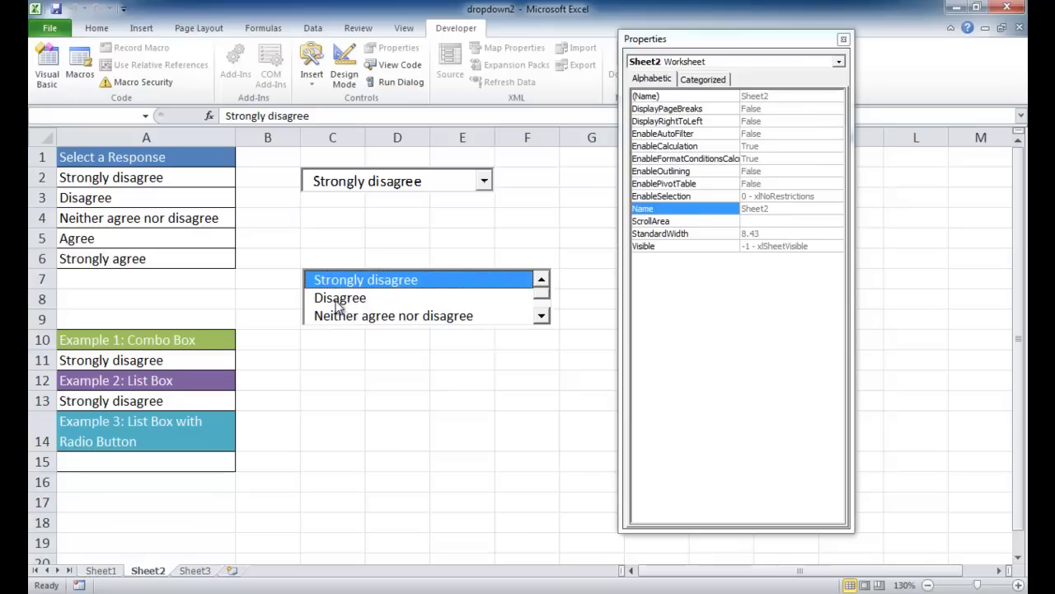
pyautogui.click(336, 302)
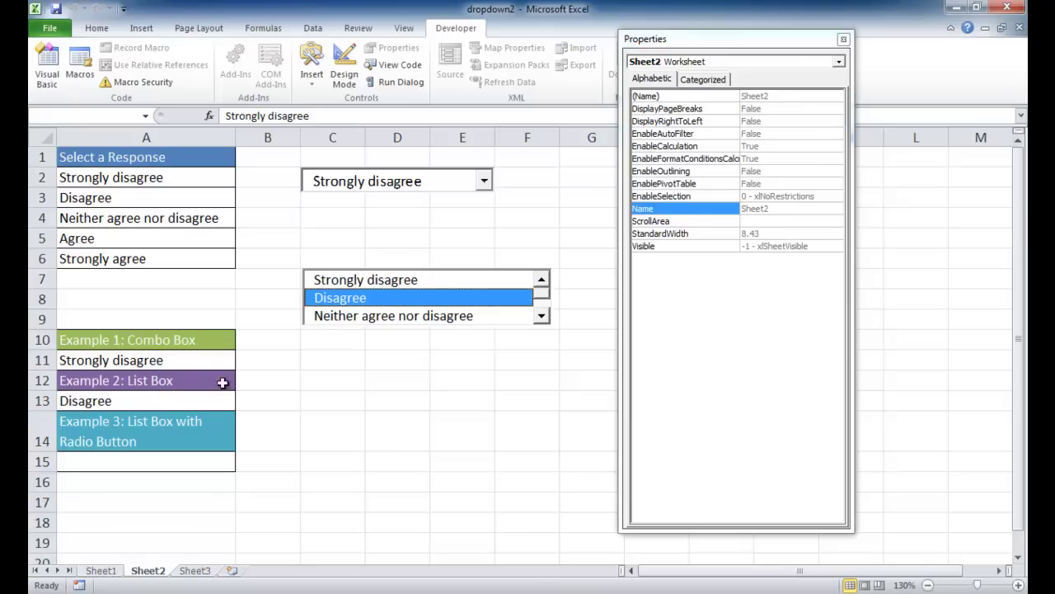
pyautogui.click(334, 318)
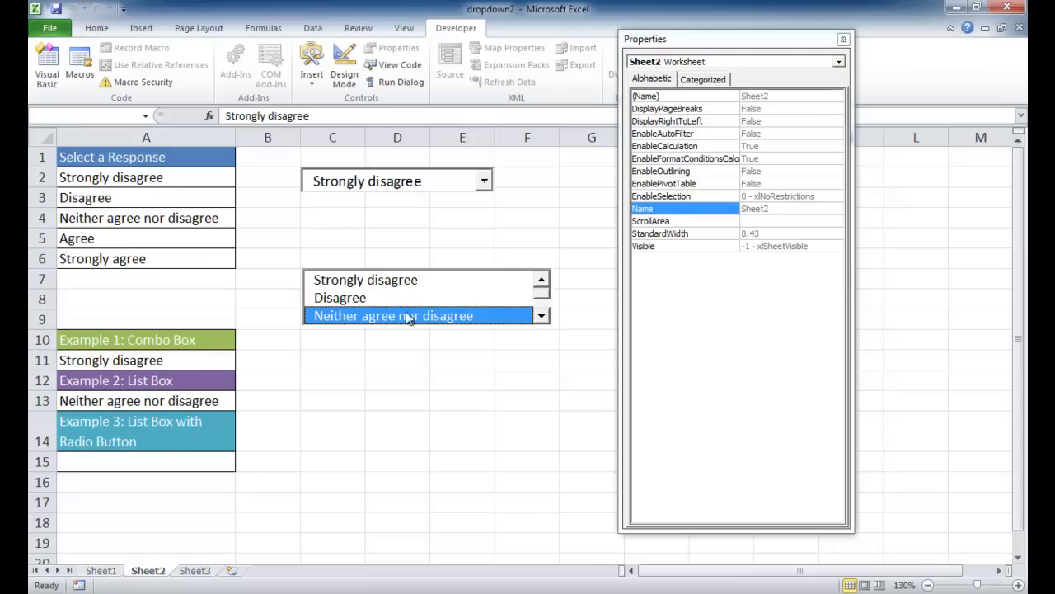
# - Draw a new ActiveX list box below the first list, spanning roughly rows 13 to 17
pyautogui.click(317, 84)
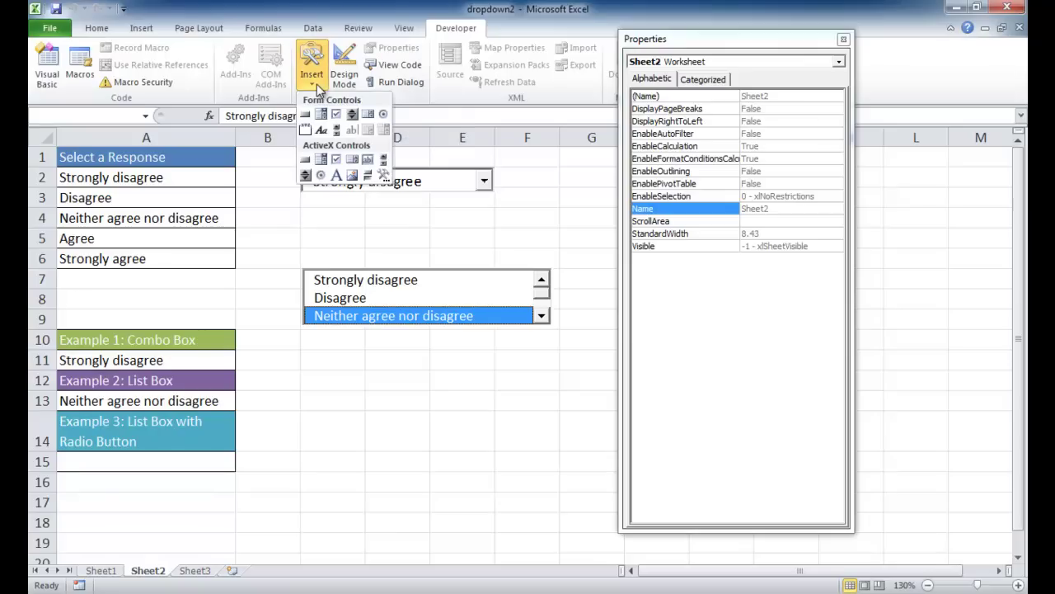
pyautogui.click(352, 160)
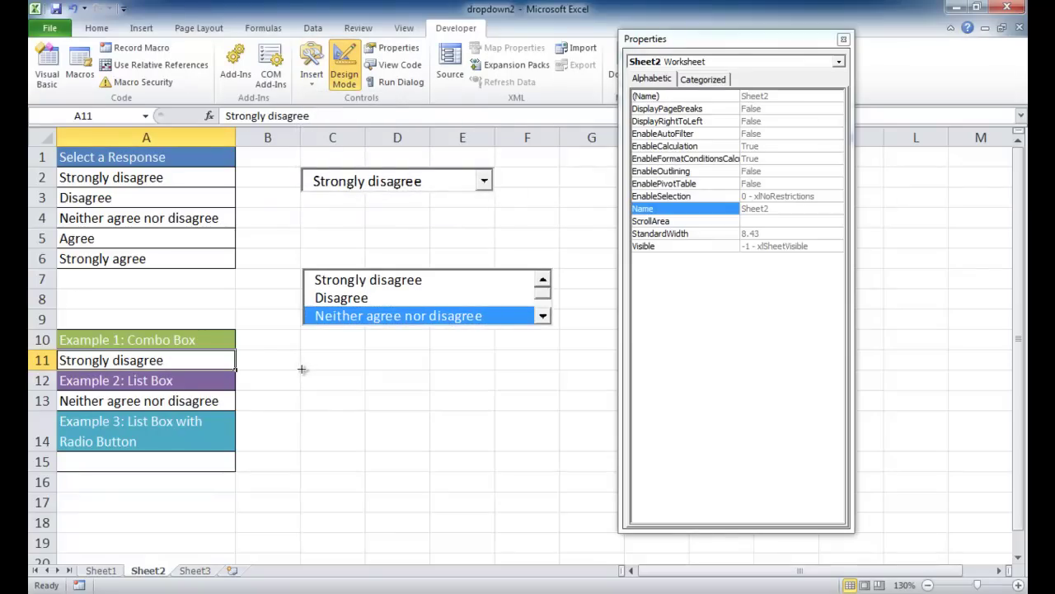
pyautogui.moveTo(302, 370)
pyautogui.mouseDown()
pyautogui.moveTo(543, 377)
pyautogui.moveTo(558, 393)
pyautogui.moveTo(555, 492)
pyautogui.mouseUp()
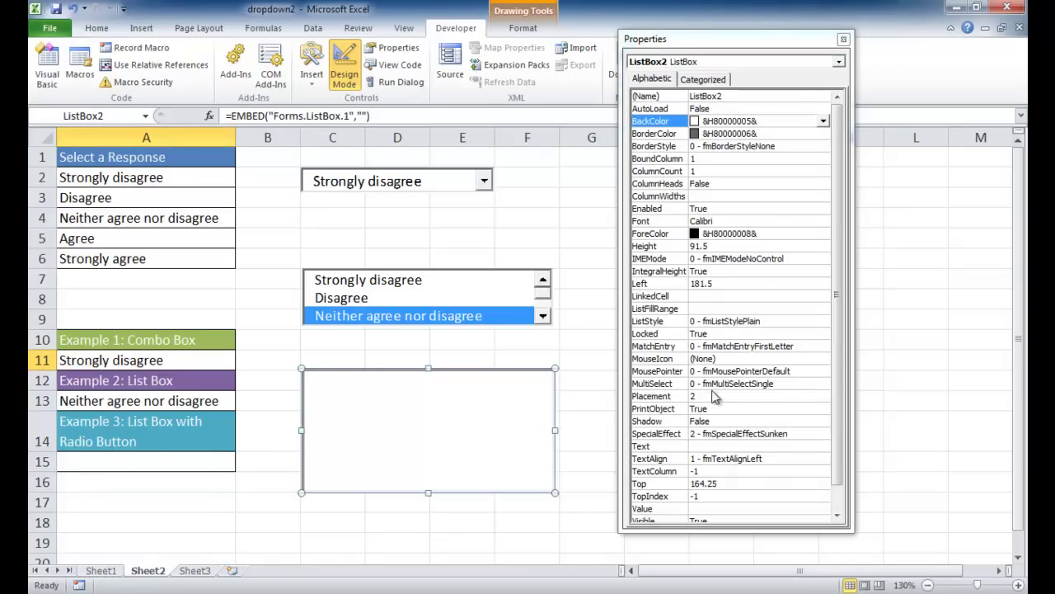
# - Fill ListBox2 from the responses range and resize it shorter and narrower to fit five entries
pyautogui.click(701, 309)
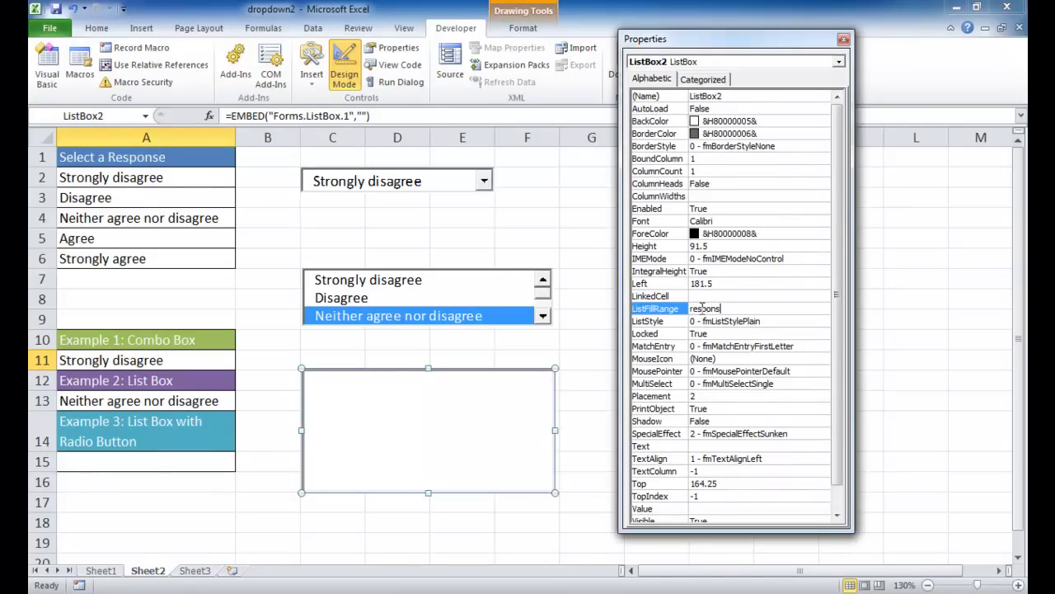
pyautogui.click(725, 295)
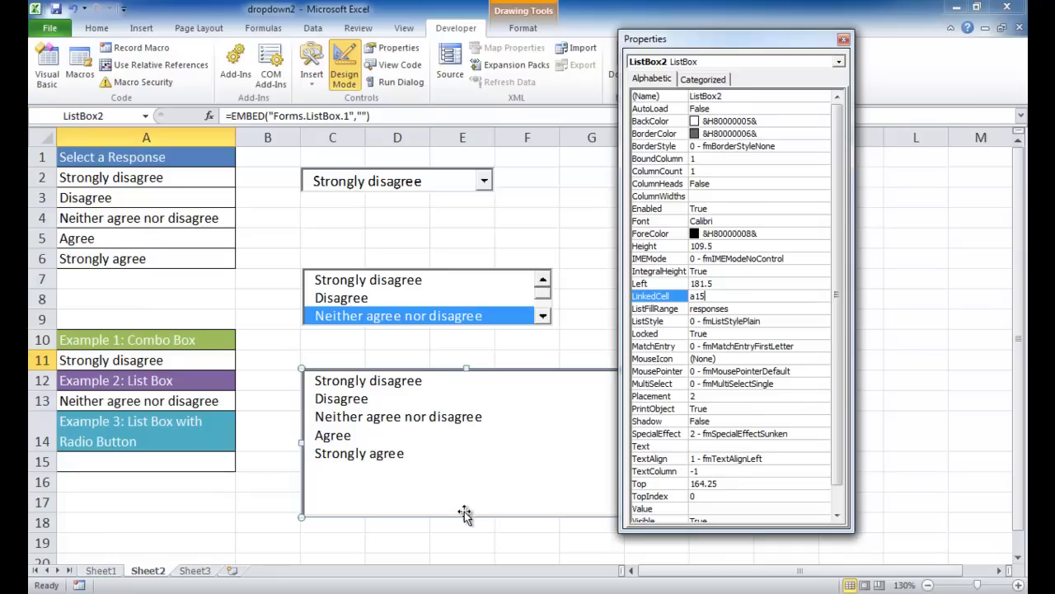
pyautogui.moveTo(466, 516); pyautogui.dragTo(471, 470)
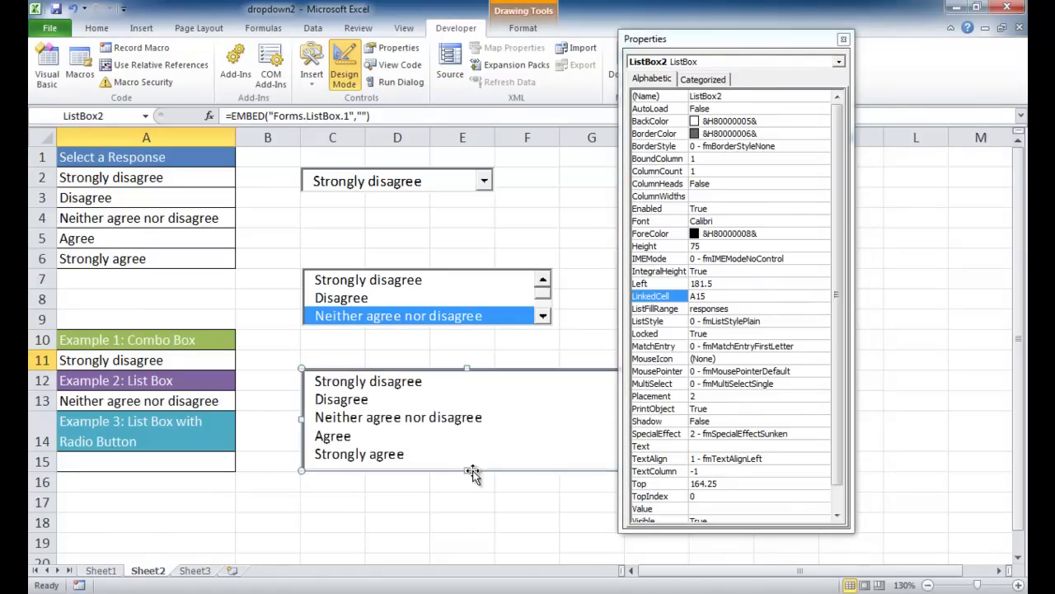
pyautogui.moveTo(719, 43); pyautogui.dragTo(822, 40)
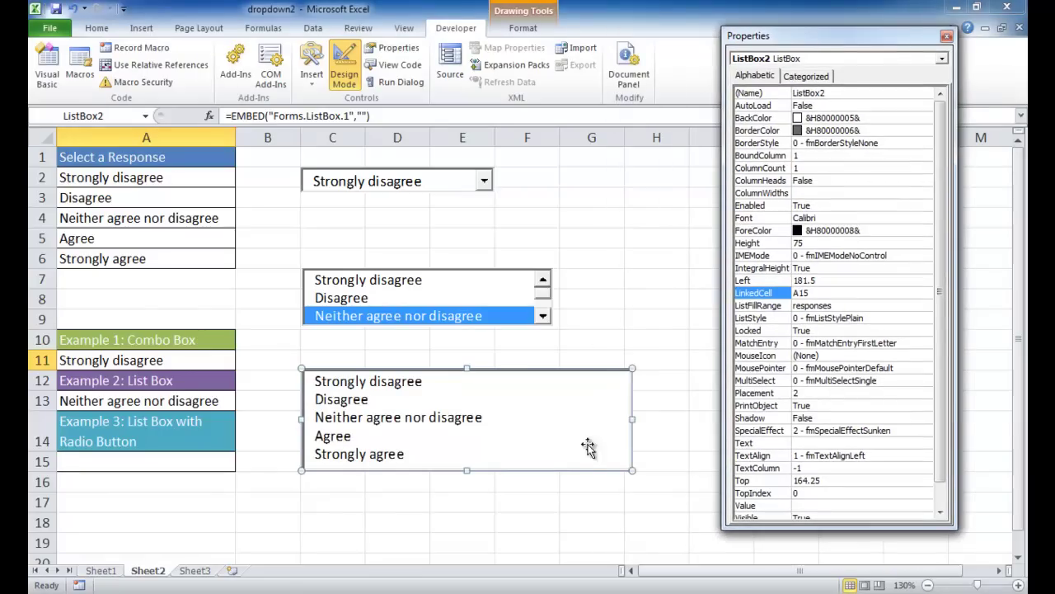
pyautogui.moveTo(632, 420); pyautogui.dragTo(551, 418)
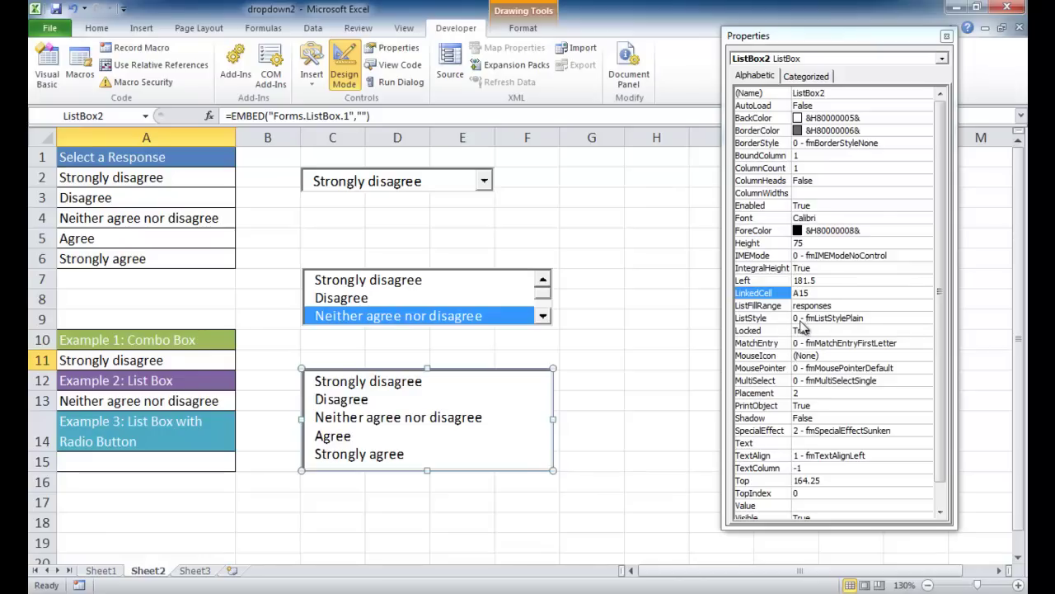
# - Set ListBox2's ListStyle to 1 - fmListStyleOption and narrow it to match the first list
pyautogui.click(894, 320)
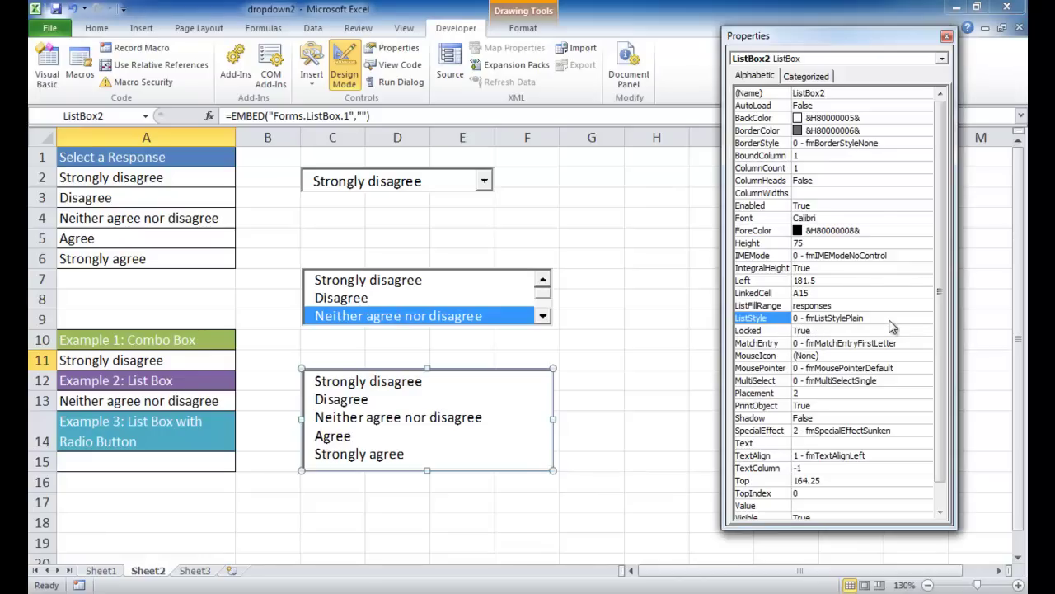
pyautogui.click(927, 321)
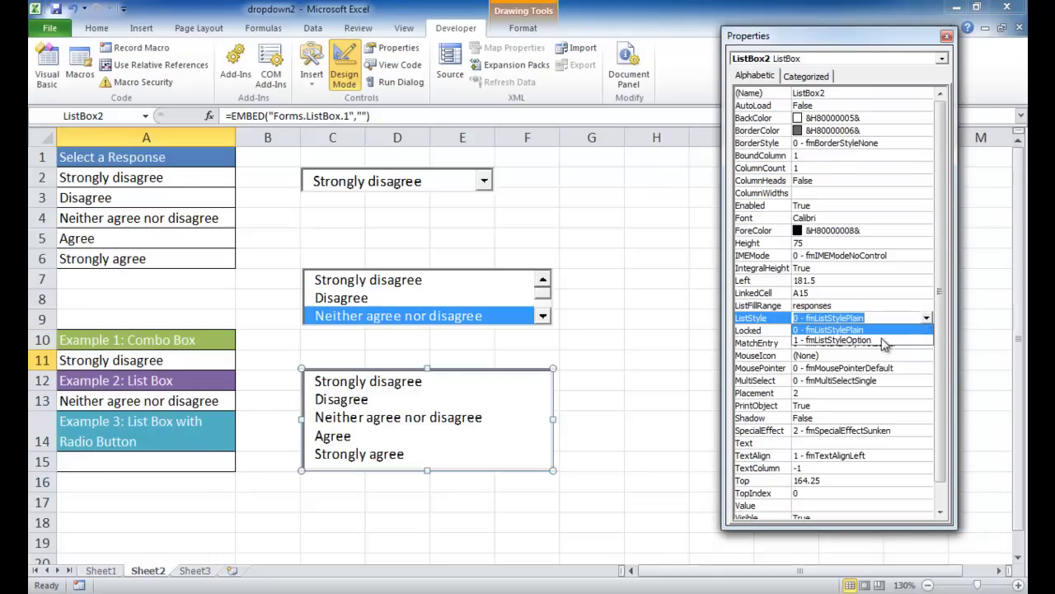
pyautogui.click(829, 341)
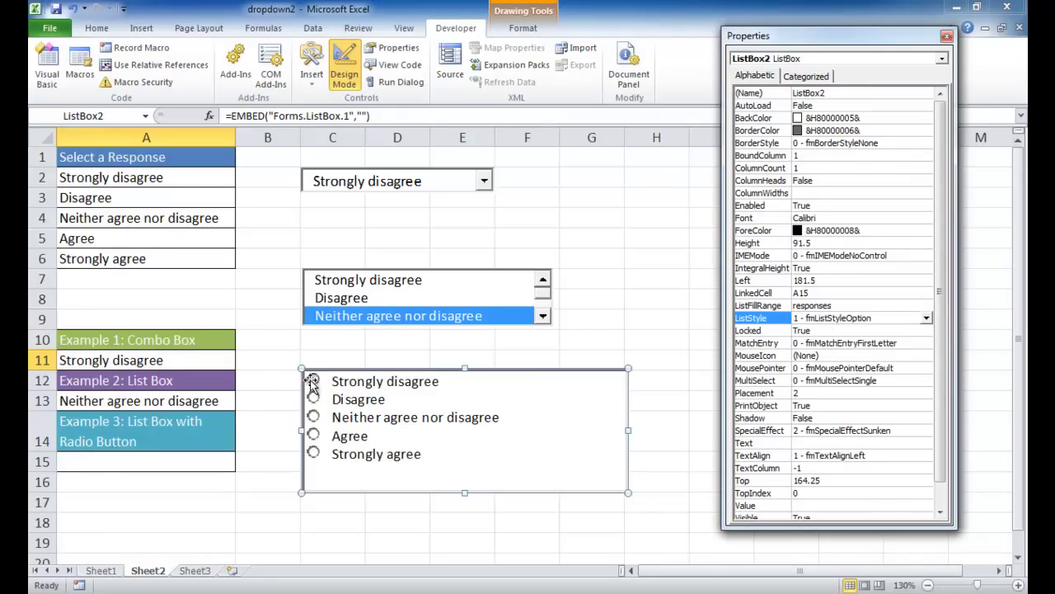
pyautogui.moveTo(628, 429); pyautogui.dragTo(554, 430)
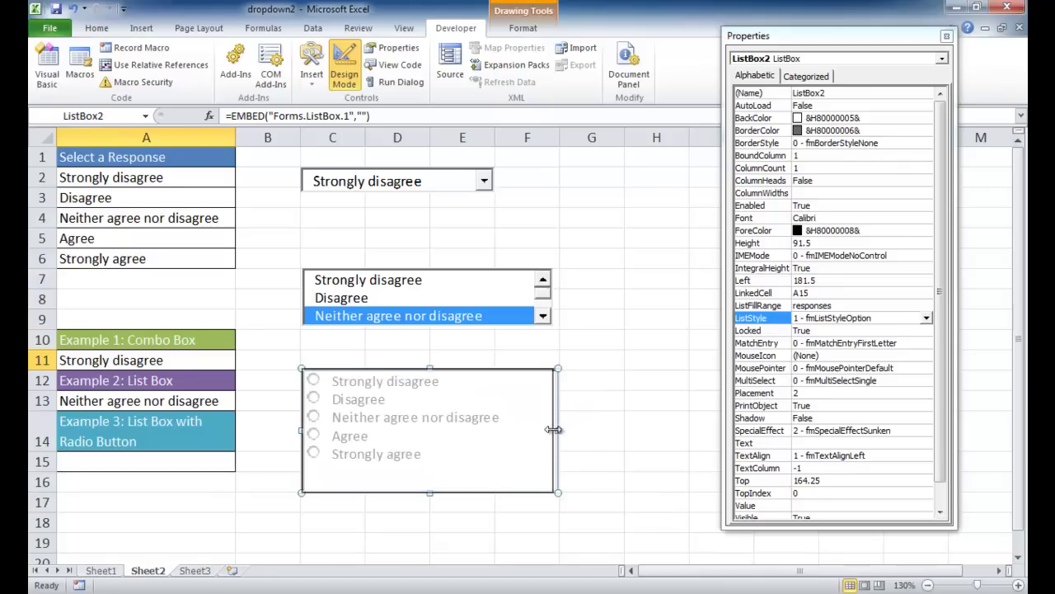
# - Leave Design Mode and click through Disagree, Neither agree nor disagree, Agree and Strongly agree options
pyautogui.click(346, 73)
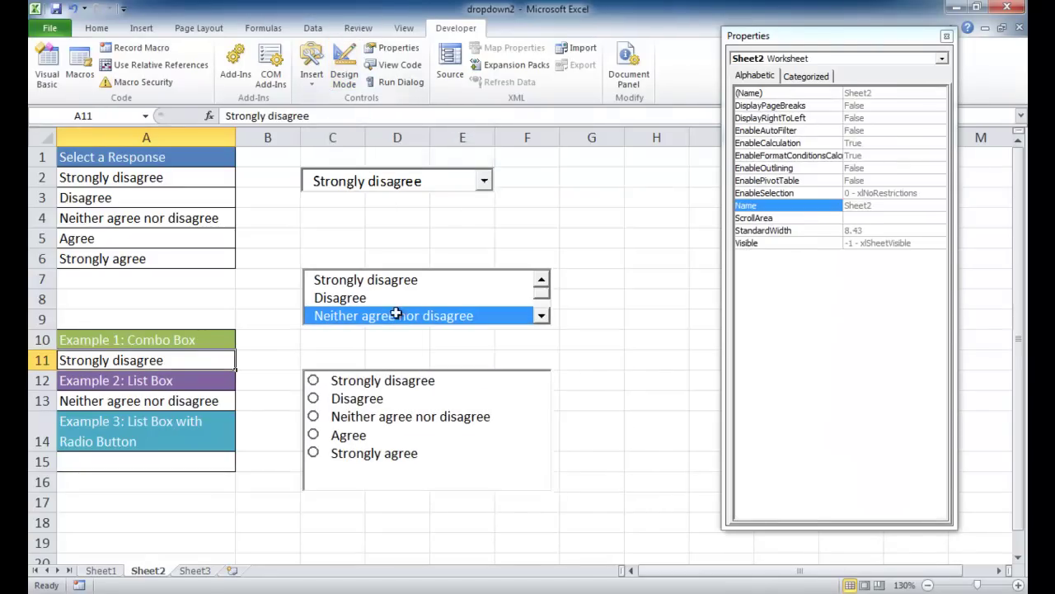
pyautogui.click(314, 398)
pyautogui.click(313, 416)
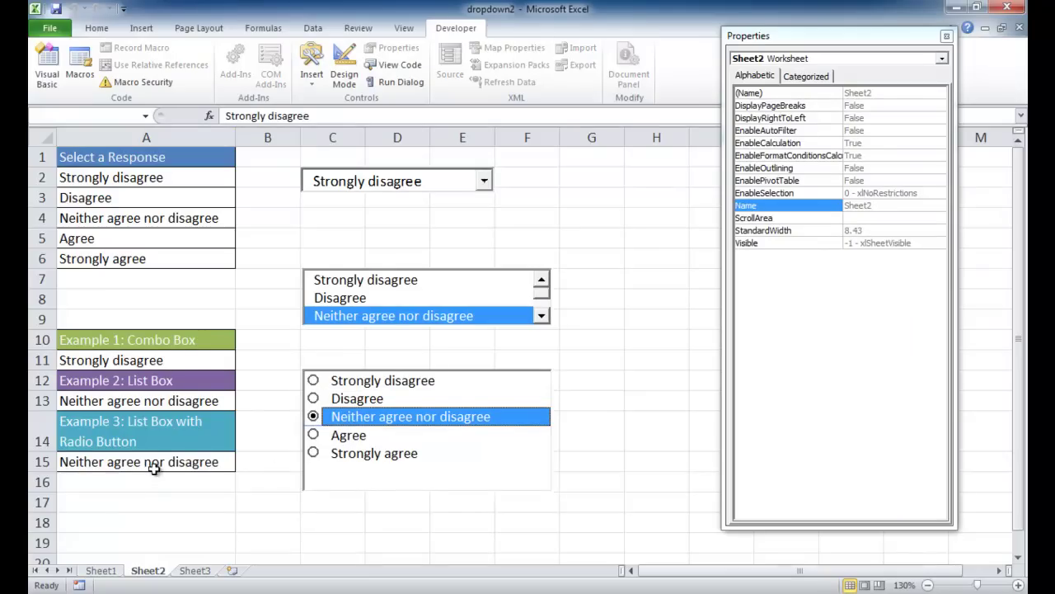
pyautogui.click(314, 436)
pyautogui.click(314, 454)
pyautogui.click(313, 416)
pyautogui.click(315, 399)
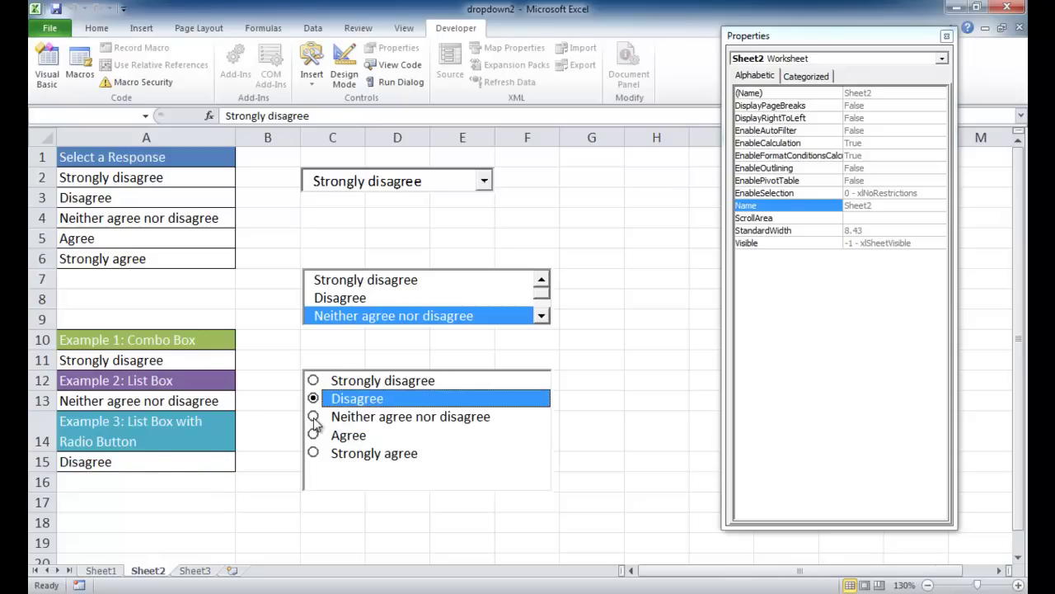
pyautogui.click(313, 416)
pyautogui.click(313, 434)
pyautogui.click(314, 453)
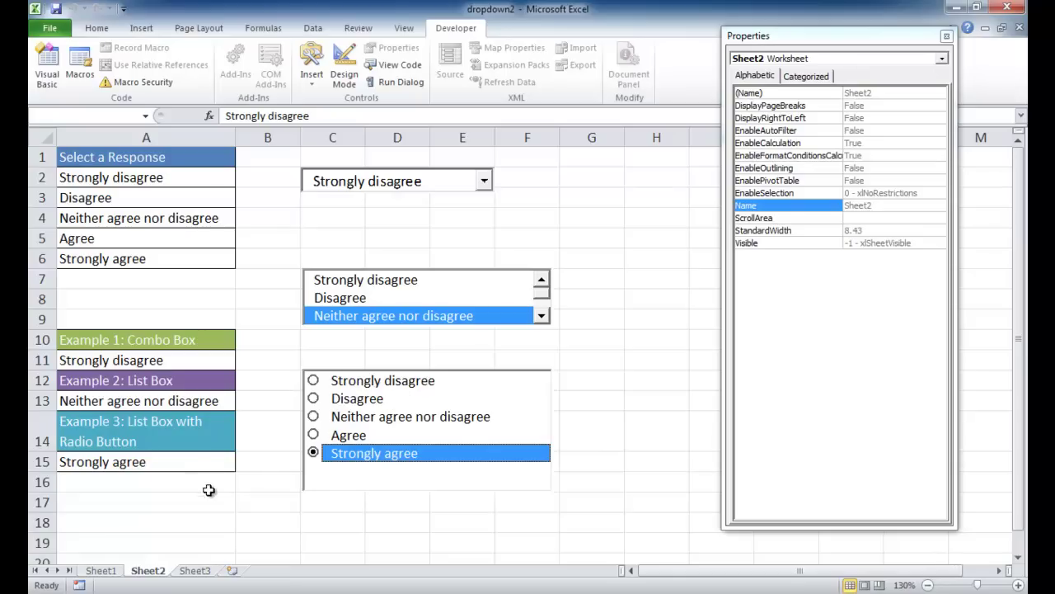
# - Check cell A15 while choosing Neither agree nor disagree, Disagree, and finally Agree
pyautogui.click(132, 463)
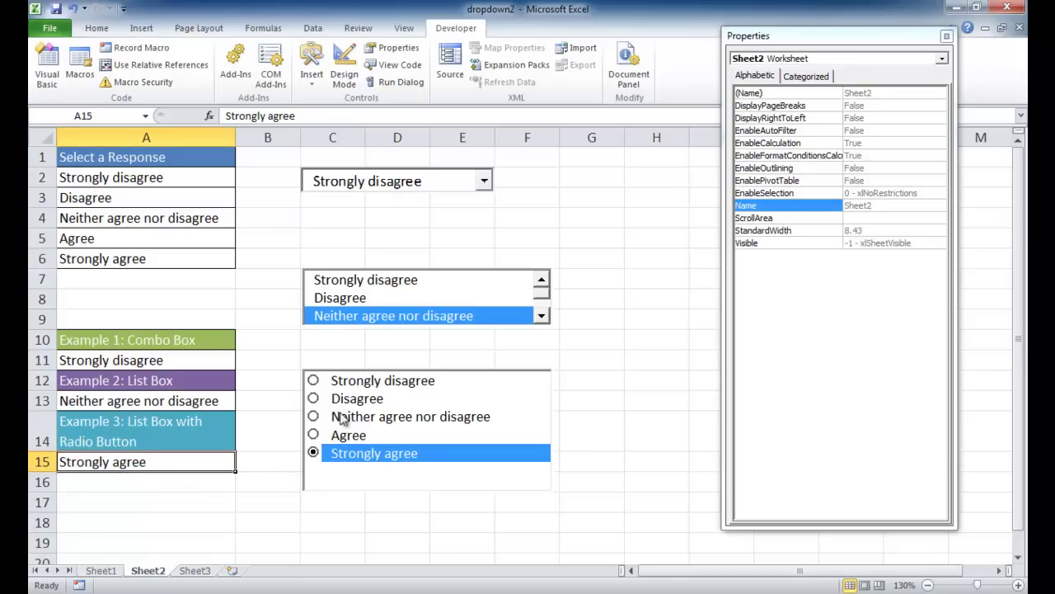
pyautogui.click(314, 417)
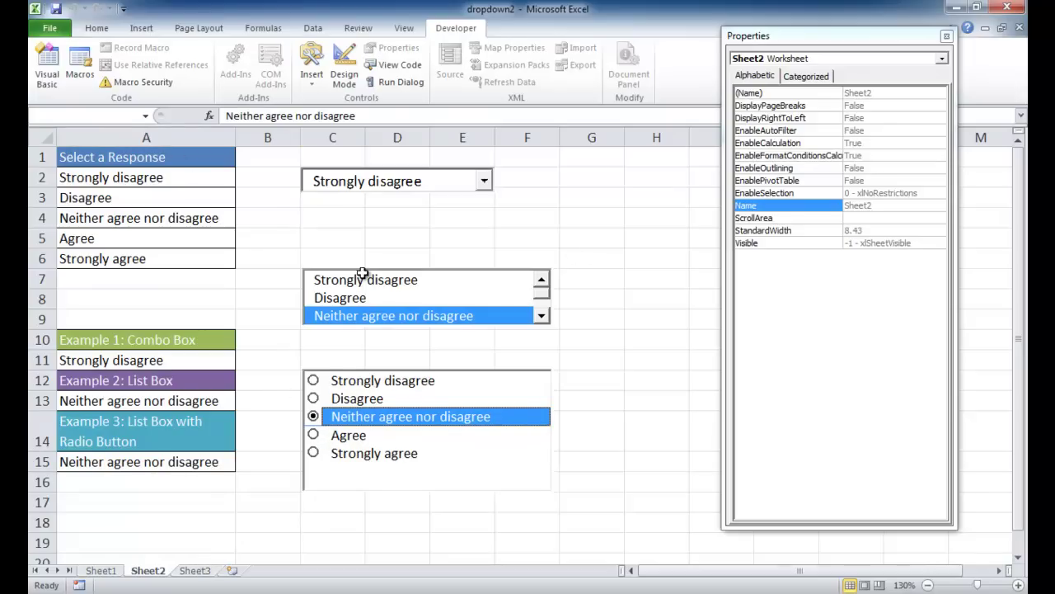
pyautogui.click(320, 81)
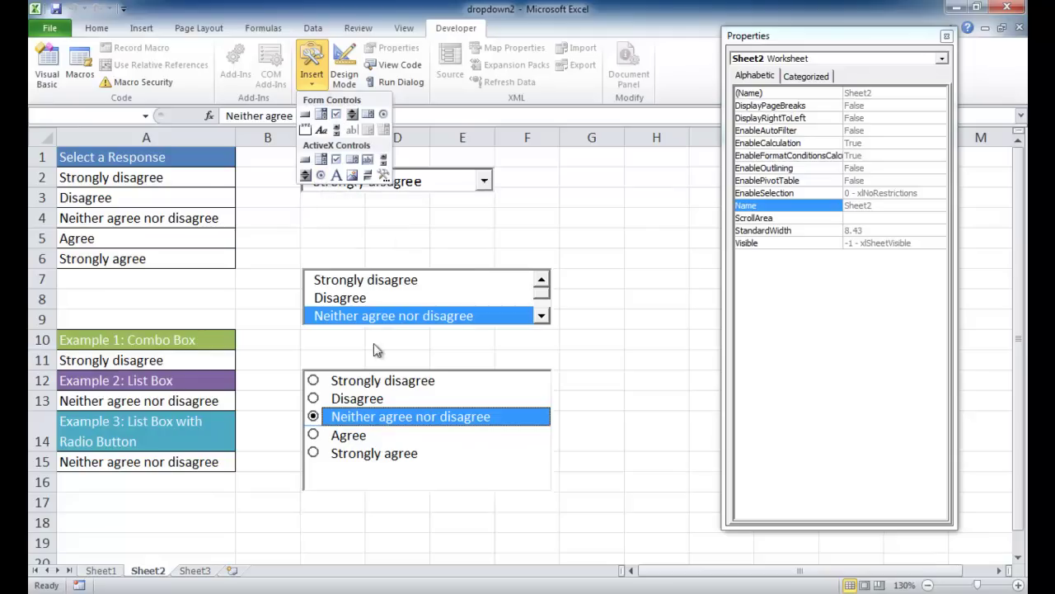
pyautogui.click(317, 399)
pyautogui.click(316, 435)
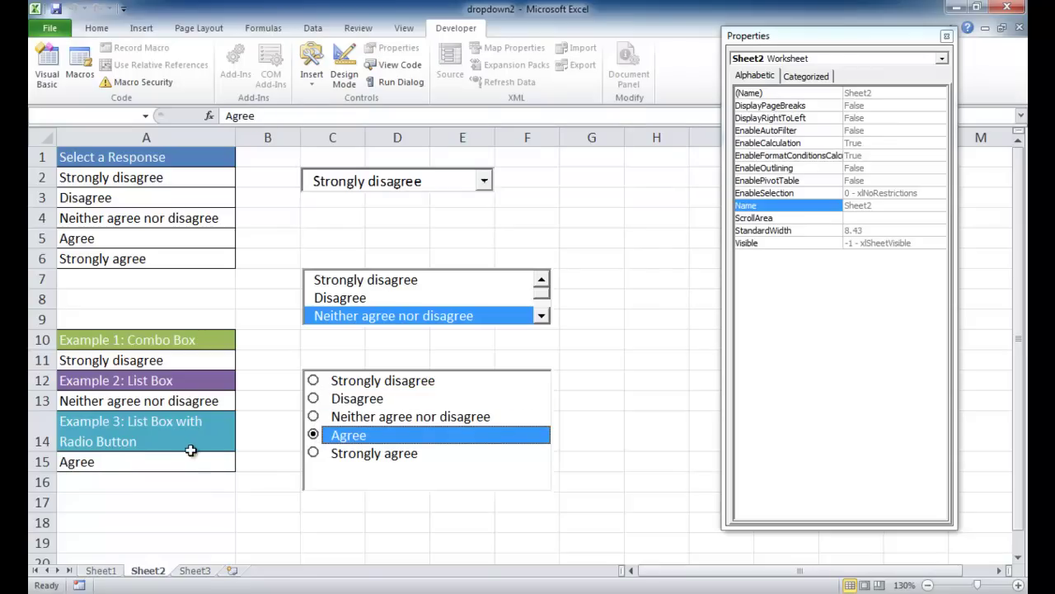